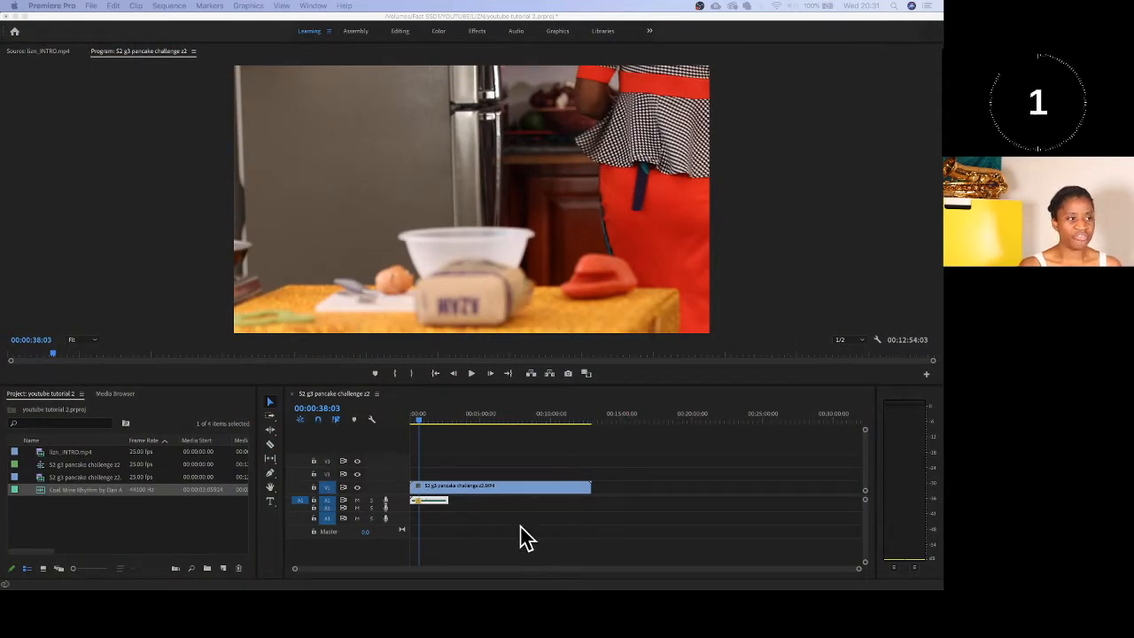
# Clear the existing clips from the timeline and place the S2 g3 pancake challenge z2 video at the start of V1
pyautogui.click(445, 520)
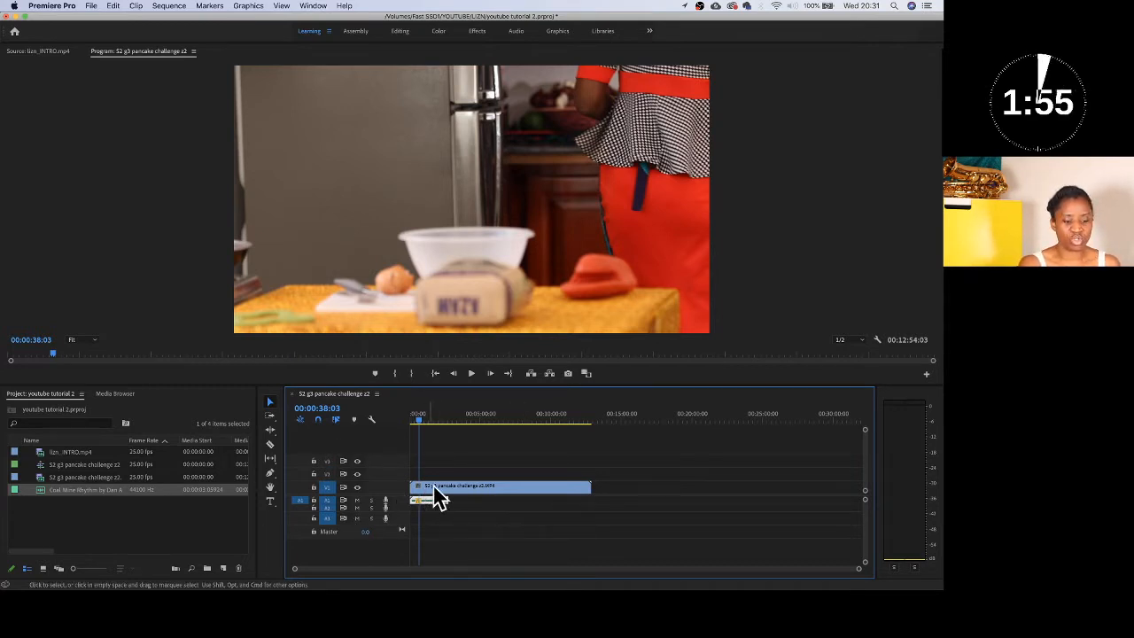
pyautogui.moveTo(447, 468); pyautogui.dragTo(428, 536)
pyautogui.press('Delete')
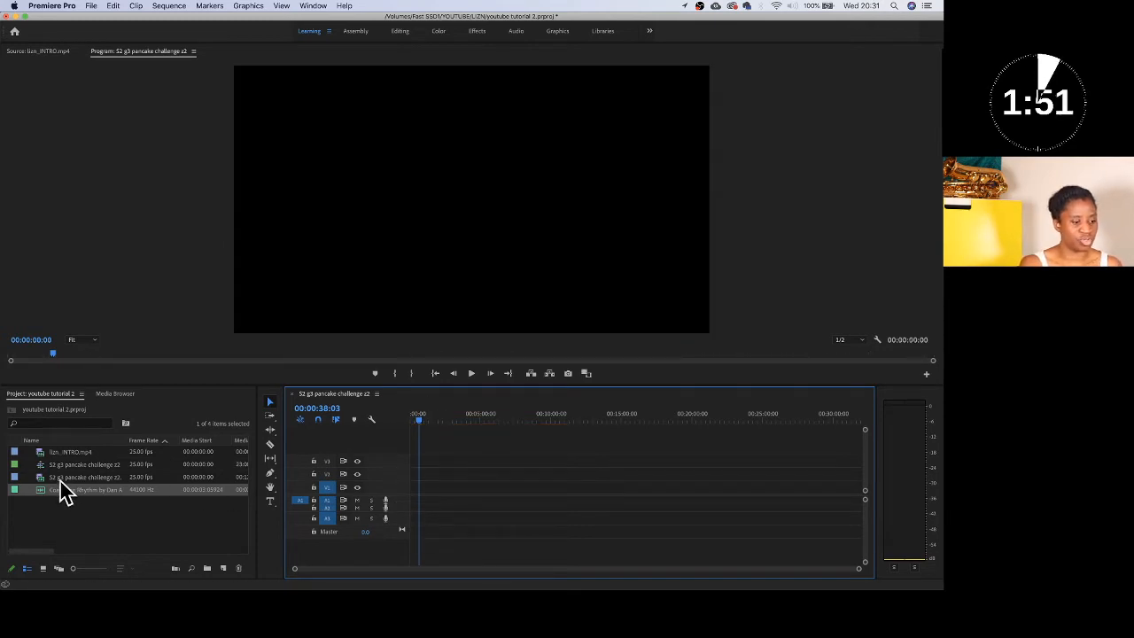
pyautogui.moveTo(62, 479); pyautogui.dragTo(389, 502)
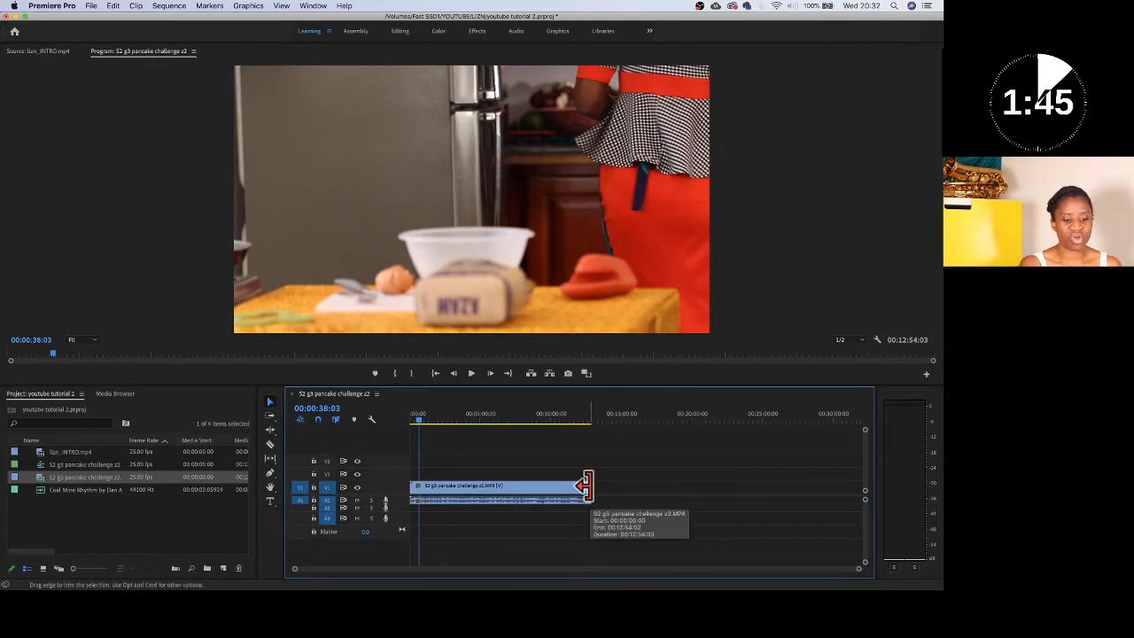
# Trim the clip's end back to about 00:04:23:15 and move the clip to start at about 00:06:20 on V1
pyautogui.moveTo(583, 485); pyautogui.dragTo(471, 493)
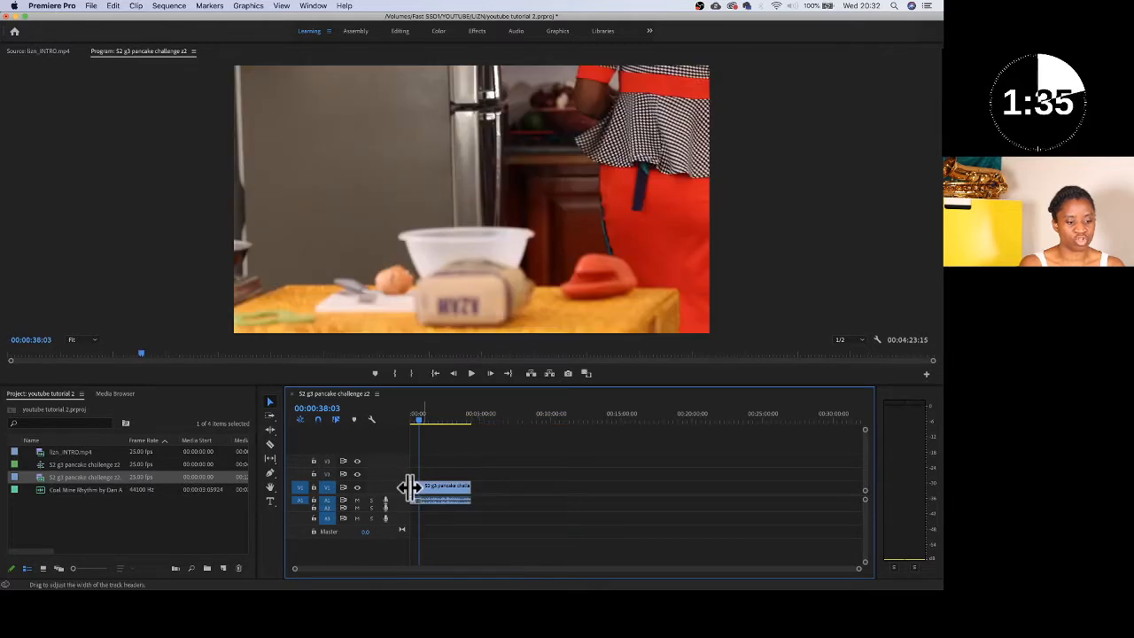
pyautogui.moveTo(457, 498); pyautogui.dragTo(805, 489)
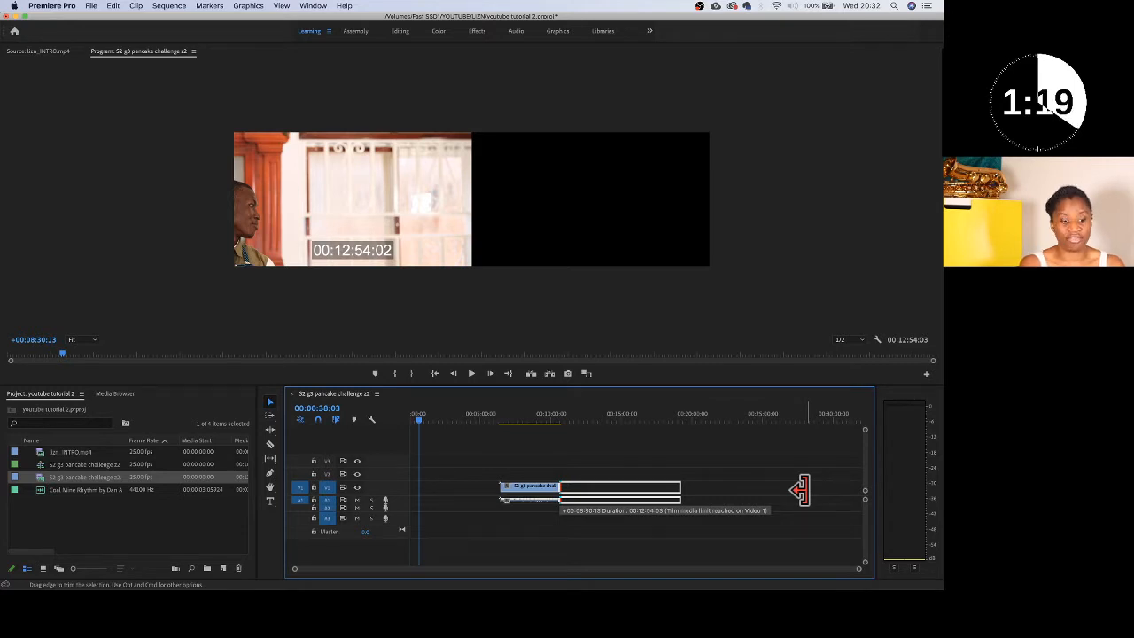
# Extend the clip's end to its full length and trim it back to about 00:17:49:17 on the timeline
pyautogui.moveTo(800, 489); pyautogui.dragTo(800, 489)
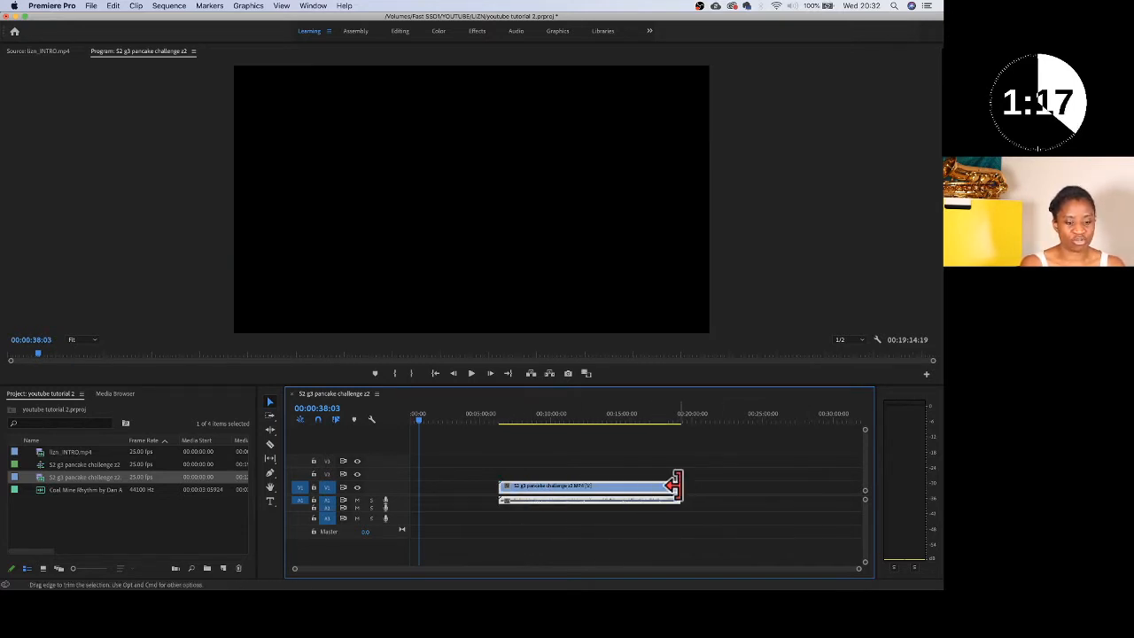
pyautogui.moveTo(678, 486)
pyautogui.mouseDown()
pyautogui.moveTo(569, 489)
pyautogui.moveTo(688, 493)
pyautogui.mouseUp()
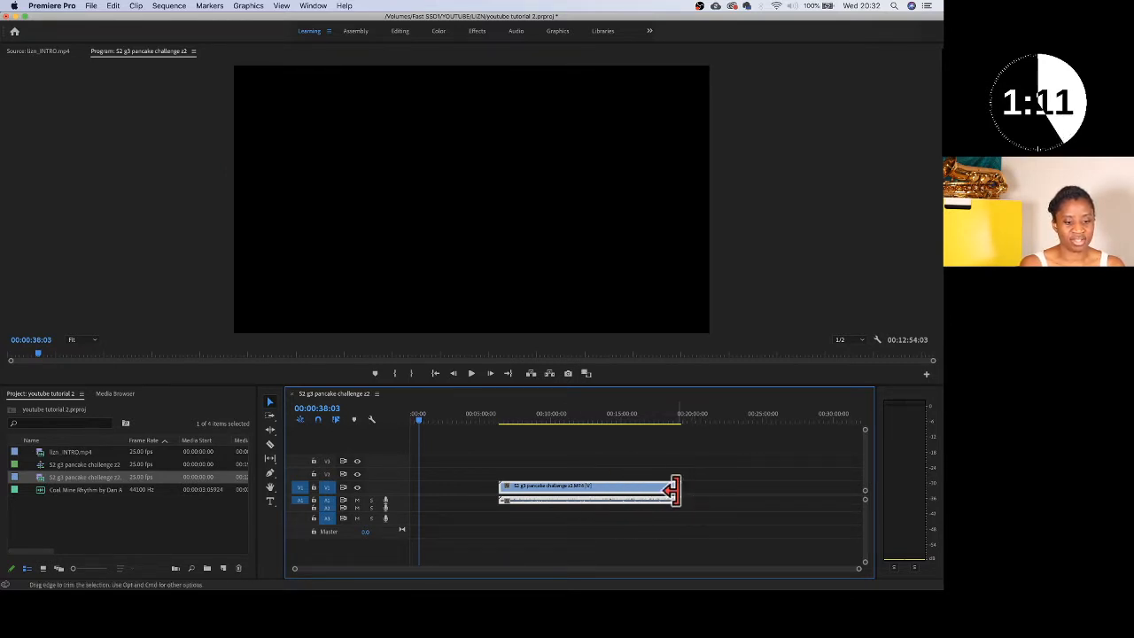
pyautogui.moveTo(679, 486)
pyautogui.mouseDown()
pyautogui.moveTo(610, 488)
pyautogui.moveTo(660, 488)
pyautogui.mouseUp()
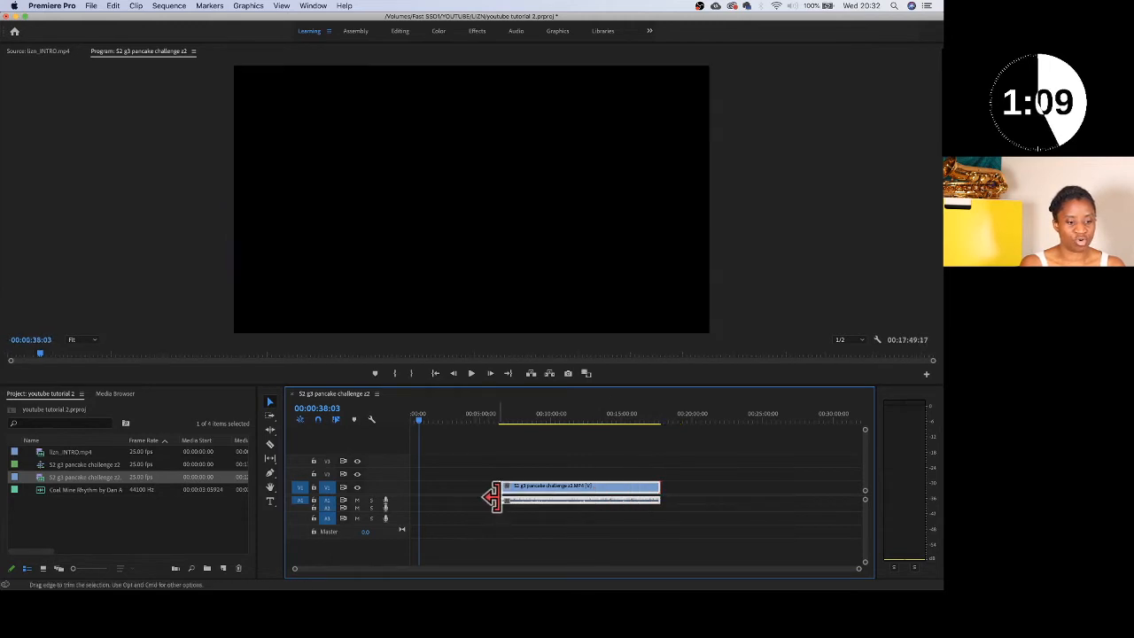
pyautogui.moveTo(504, 496)
pyautogui.mouseDown()
pyautogui.moveTo(575, 497)
pyautogui.moveTo(481, 499)
pyautogui.moveTo(499, 498)
pyautogui.mouseUp()
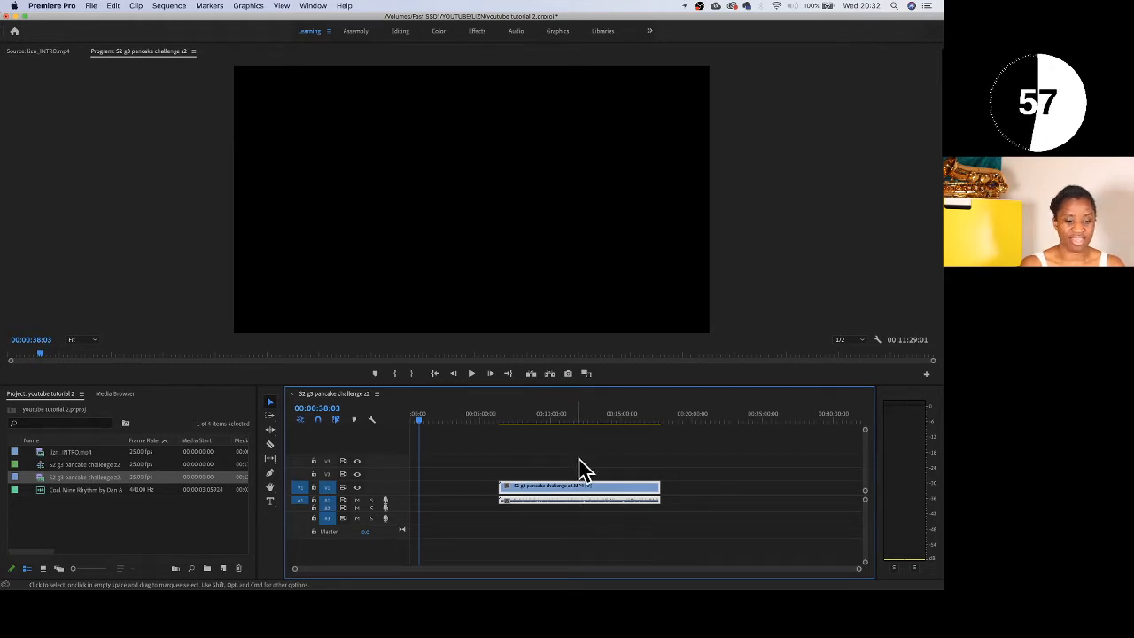
# Move the shortened clip back to the start of the timeline on V1
pyautogui.moveTo(567, 497); pyautogui.dragTo(399, 451)
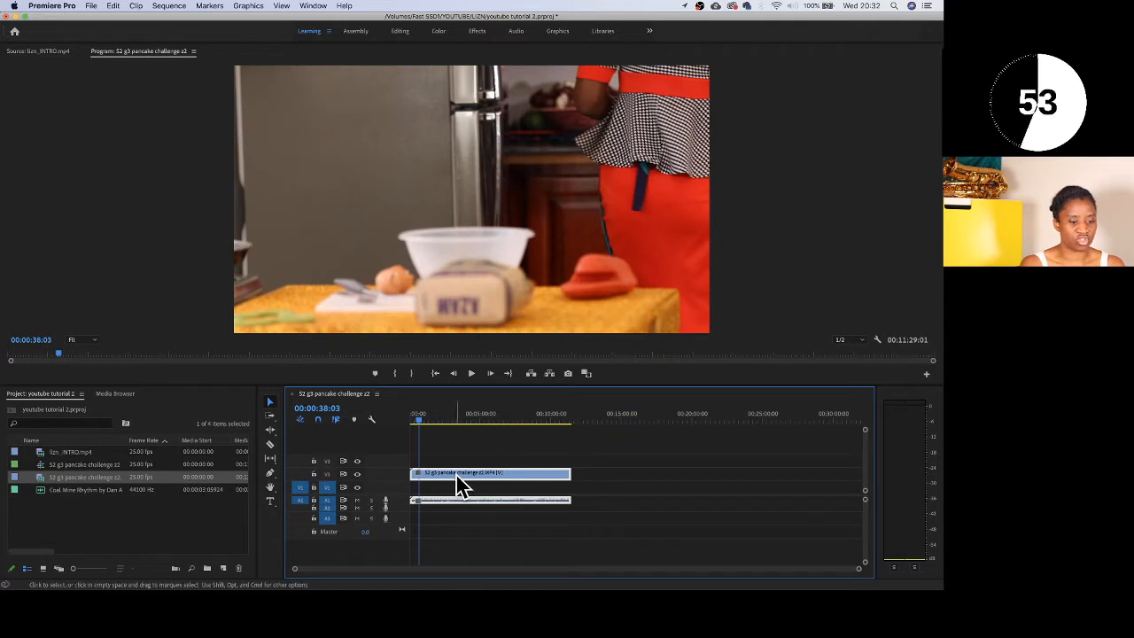
pyautogui.moveTo(461, 482); pyautogui.dragTo(453, 494)
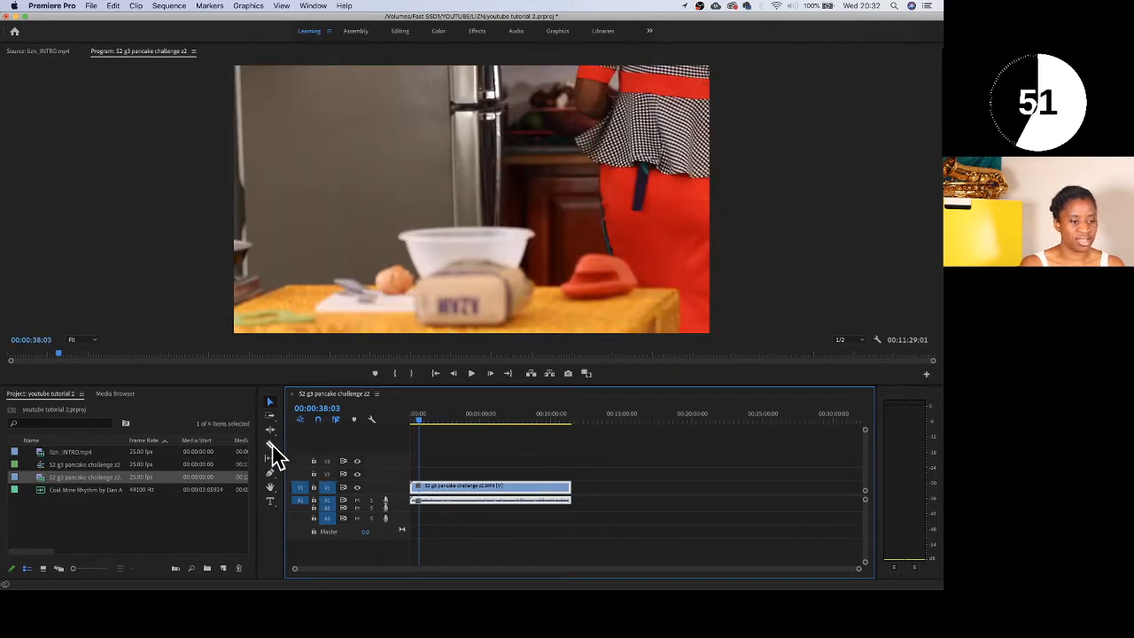
# Split the clip with the Razor tool at about 00:04:50 and at 00:08:05:22
pyautogui.click(271, 444)
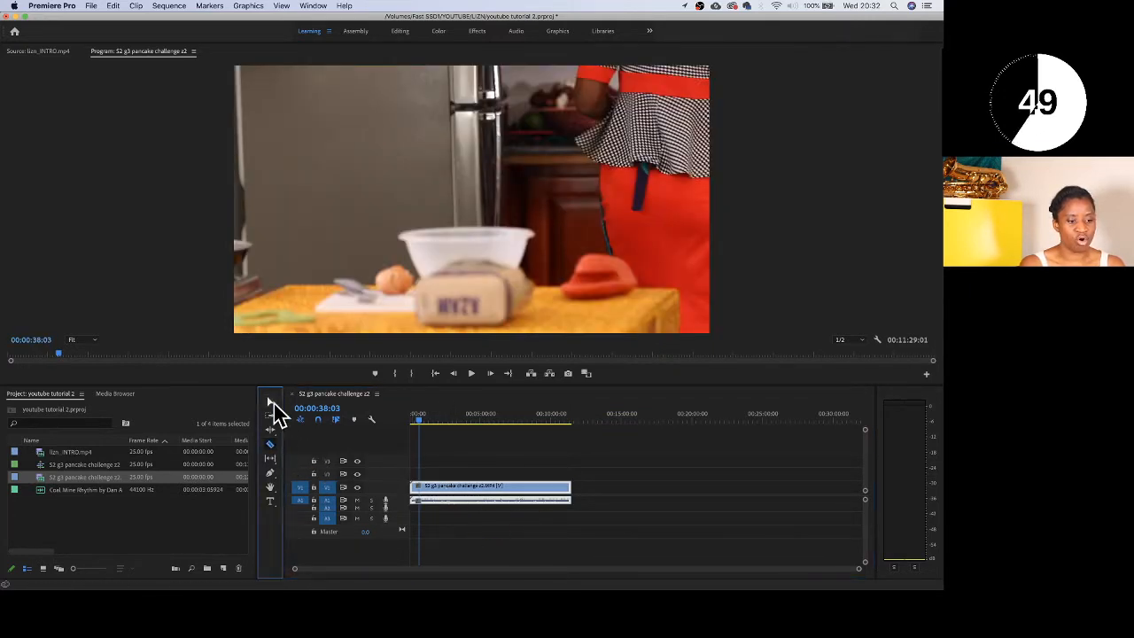
pyautogui.click(478, 487)
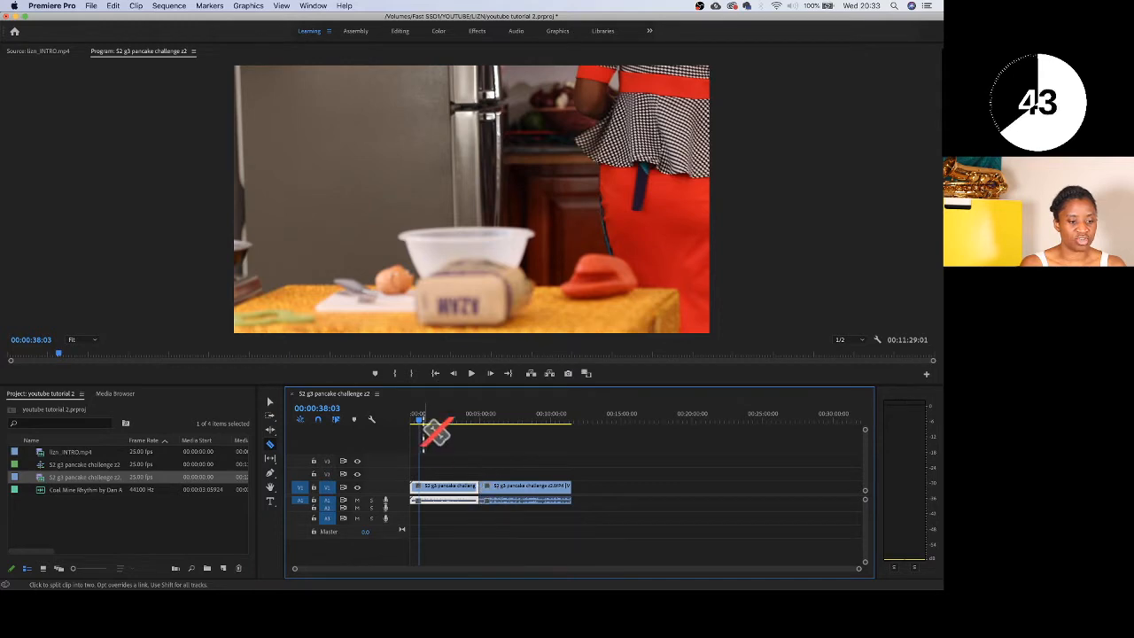
pyautogui.moveTo(420, 432); pyautogui.dragTo(523, 438)
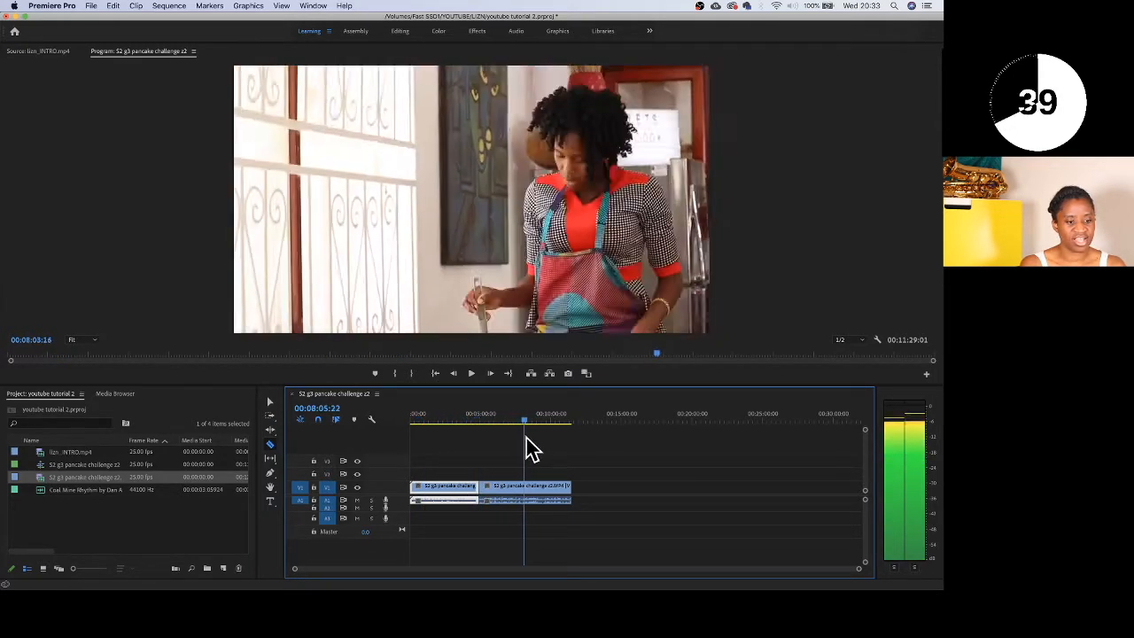
pyautogui.click(525, 494)
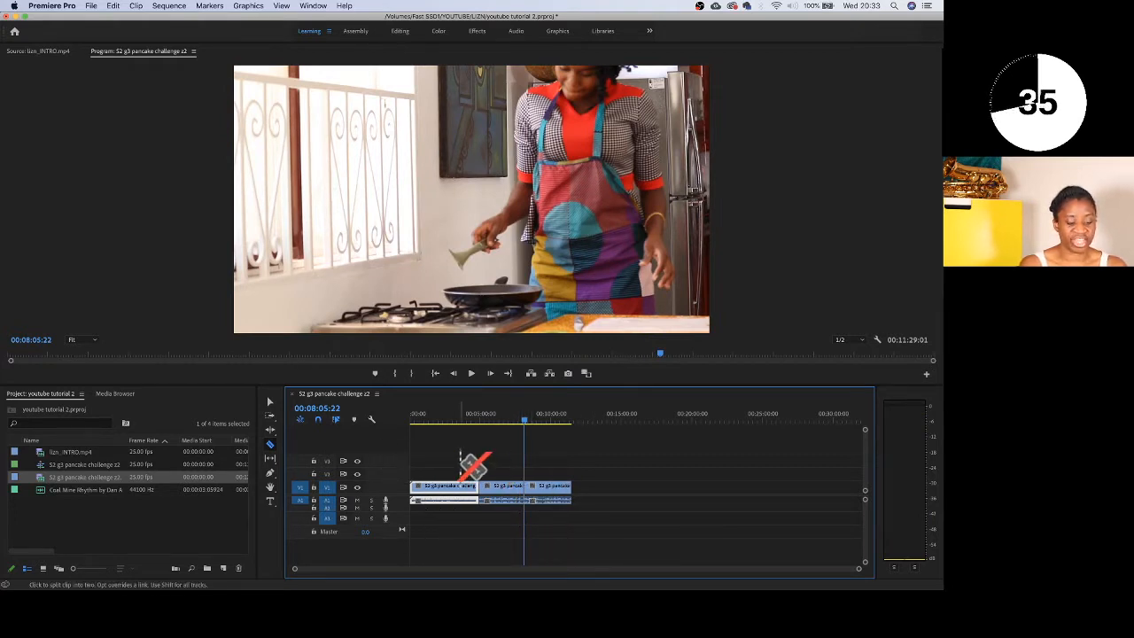
# Spread the three pieces apart along V1 and slightly trim the middle piece's end and the third piece's start
pyautogui.click(271, 401)
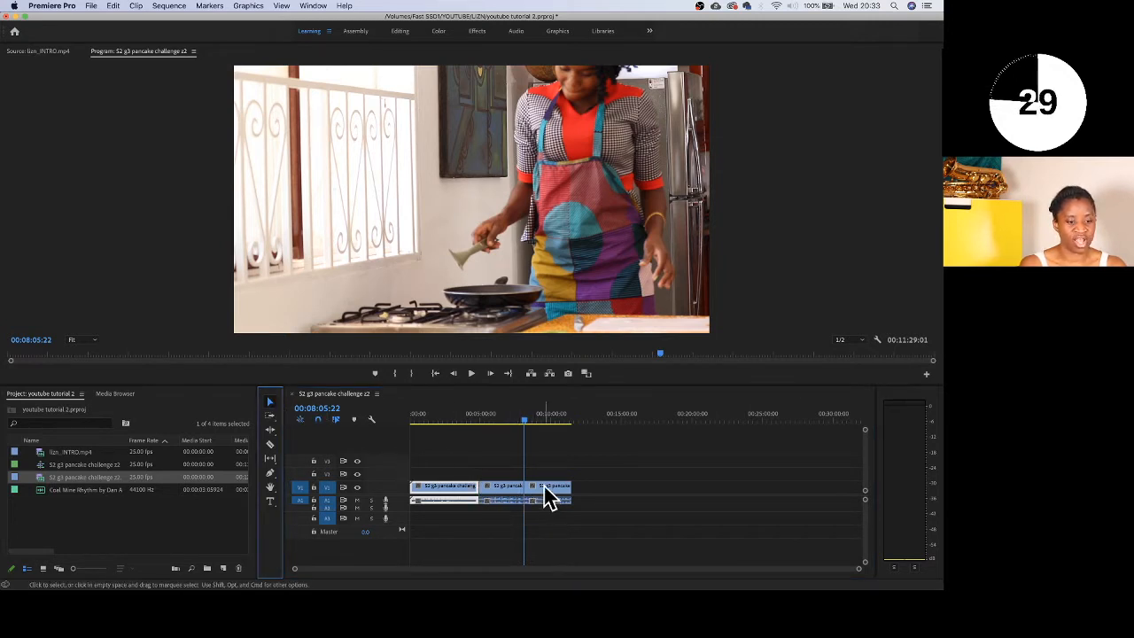
pyautogui.moveTo(549, 498); pyautogui.dragTo(621, 499)
pyautogui.moveTo(514, 501); pyautogui.dragTo(542, 501)
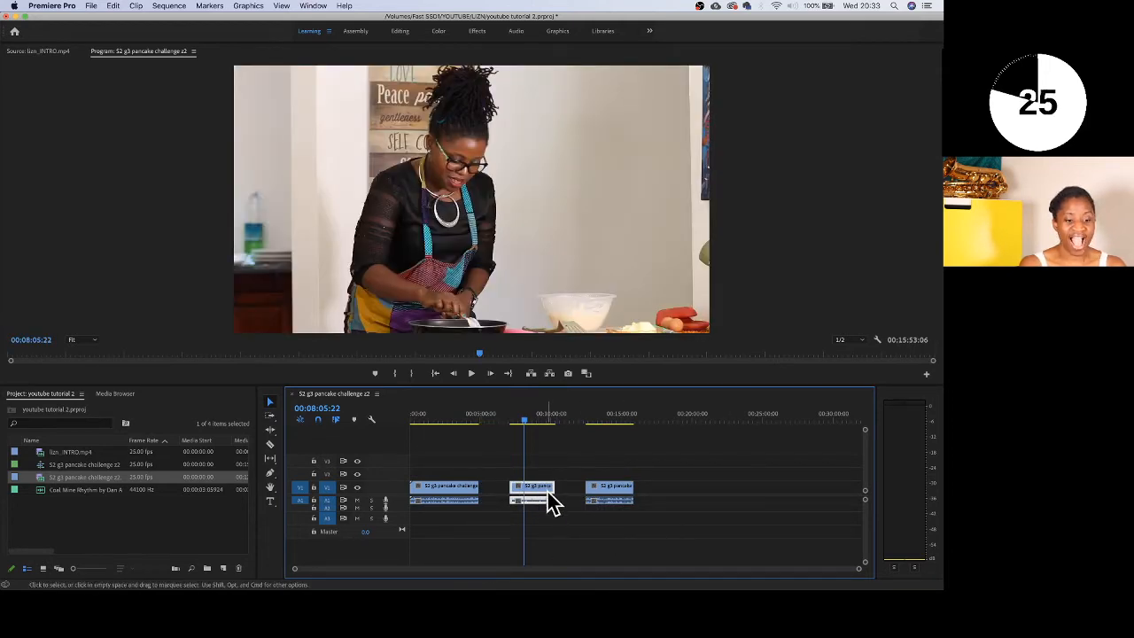
pyautogui.moveTo(549, 486); pyautogui.dragTo(591, 486)
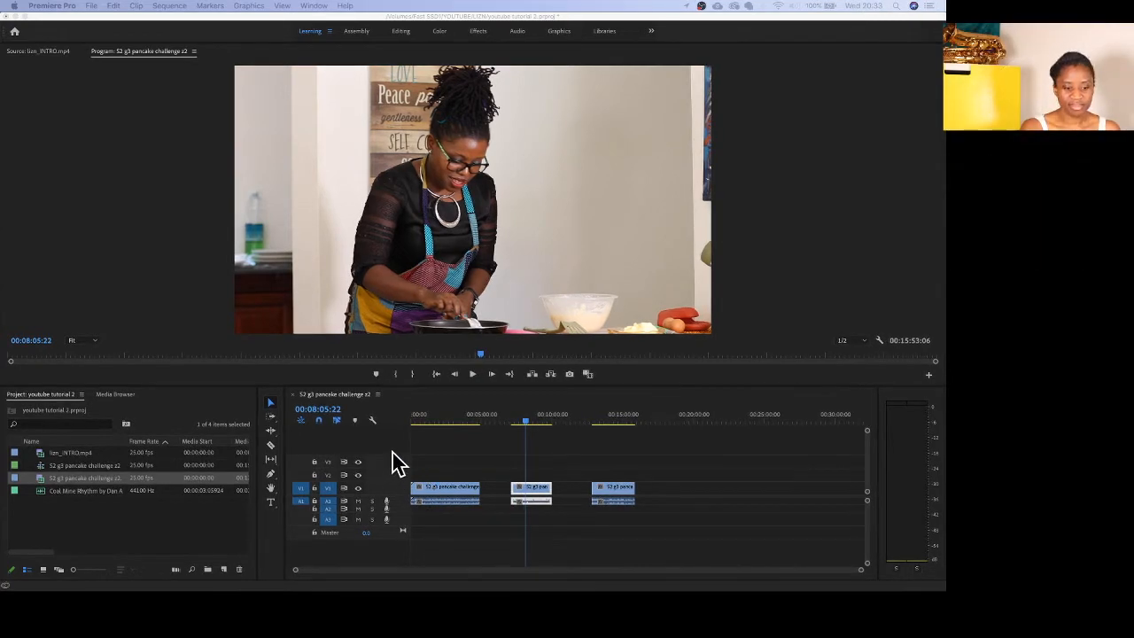
# Delete all the pieces from the timeline and place the full S2 g3 pancake challenge z2 video at the start of V1
pyautogui.click(634, 470)
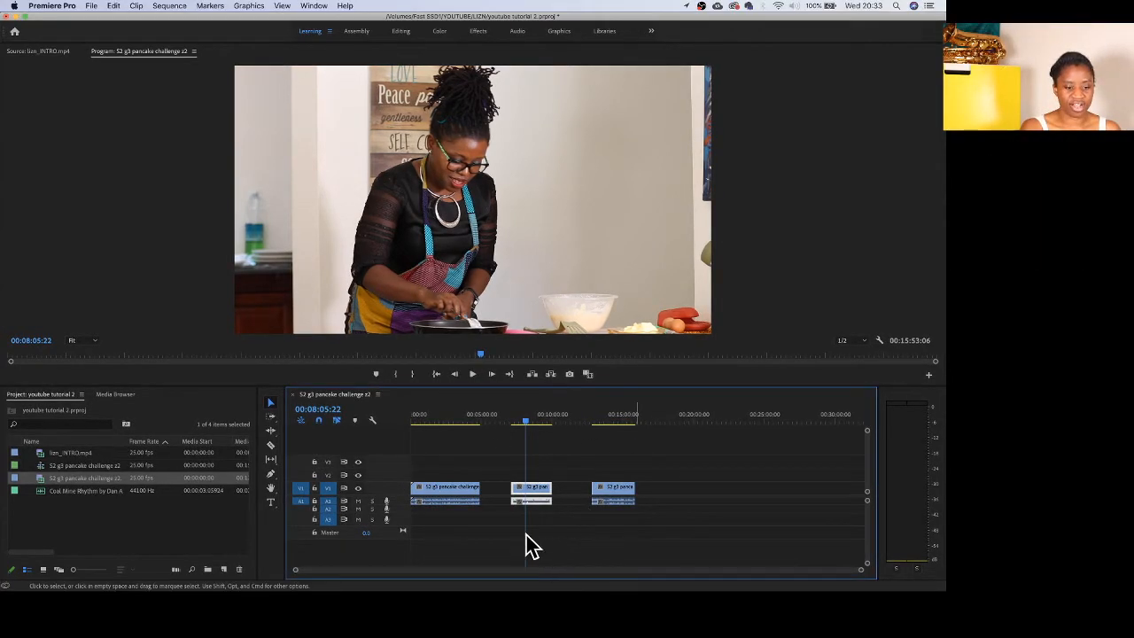
pyautogui.moveTo(612, 461); pyautogui.dragTo(388, 556)
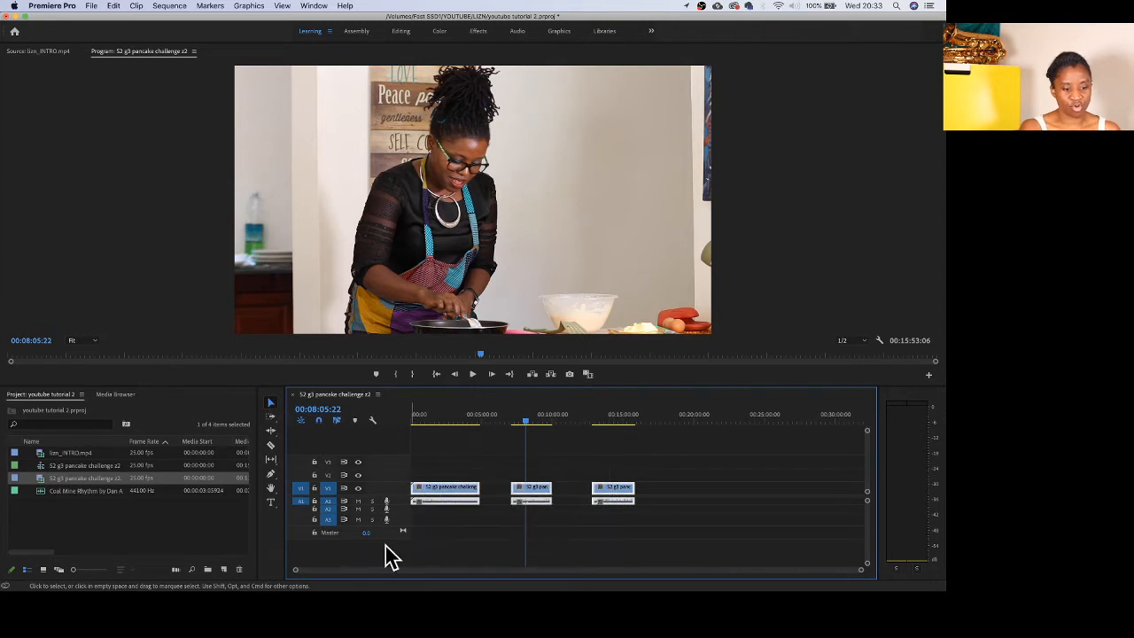
pyautogui.press('Delete')
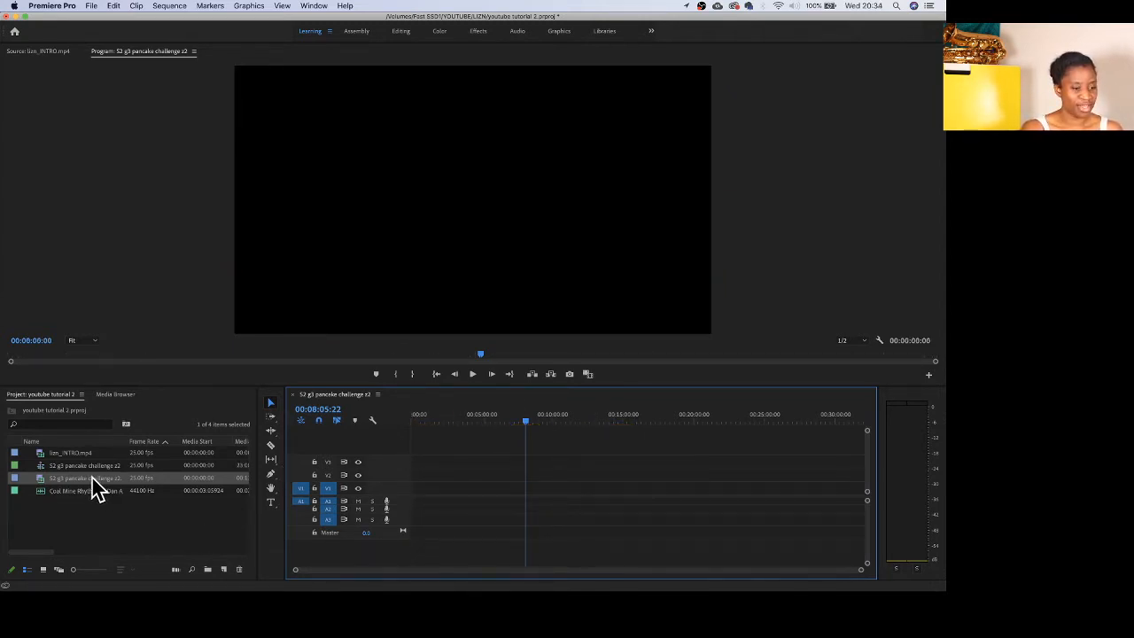
pyautogui.moveTo(94, 481); pyautogui.dragTo(417, 502)
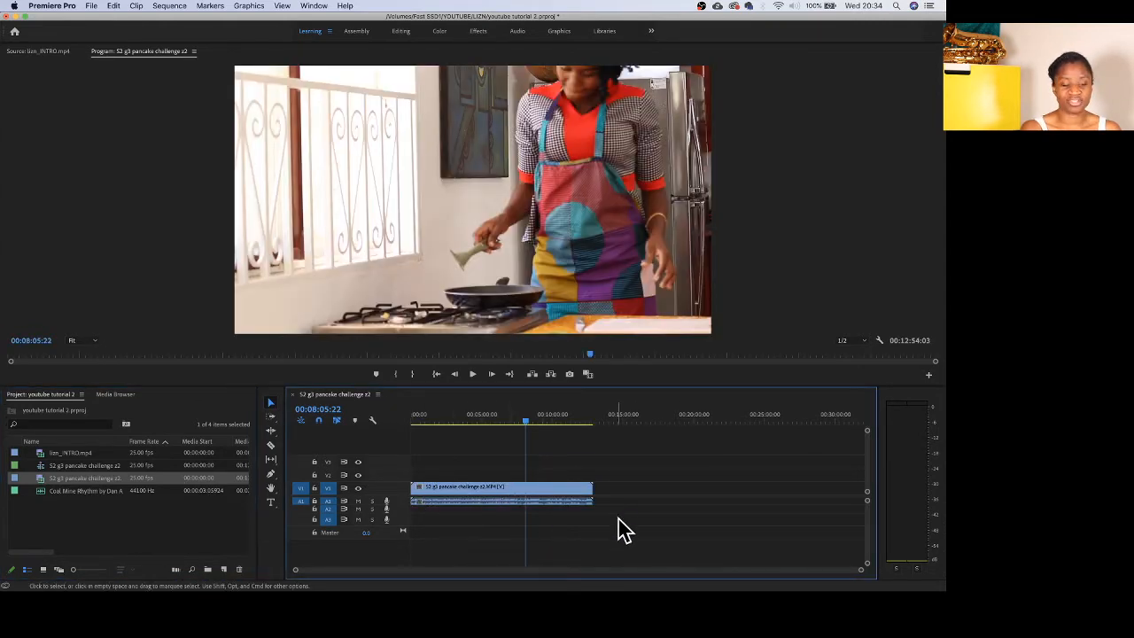
# Return the playhead to the start of the timeline and try the trim handles at both ends of the clip
pyautogui.moveTo(528, 423); pyautogui.dragTo(393, 449)
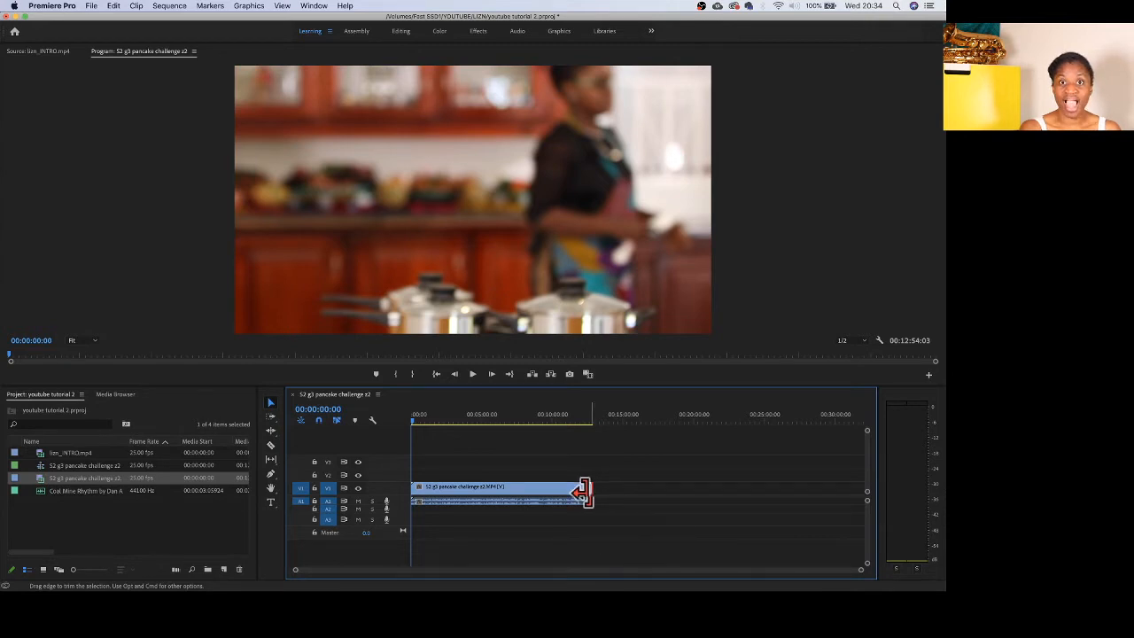
pyautogui.moveTo(583, 493); pyautogui.dragTo(610, 504)
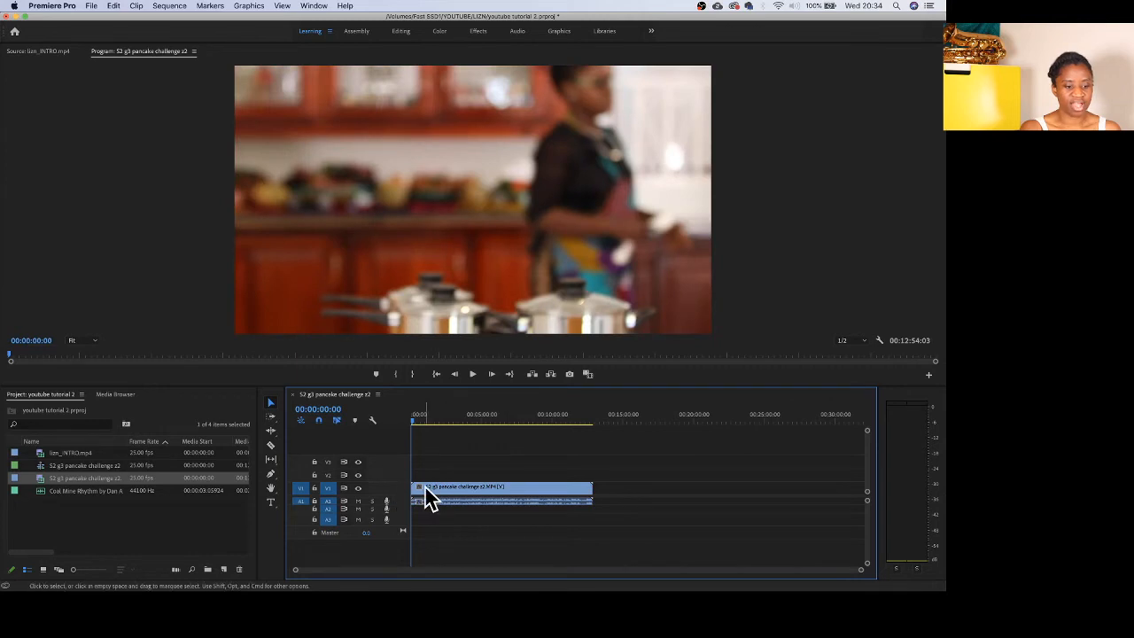
pyautogui.moveTo(416, 490)
pyautogui.mouseDown()
pyautogui.moveTo(479, 492)
pyautogui.moveTo(412, 492)
pyautogui.mouseUp()
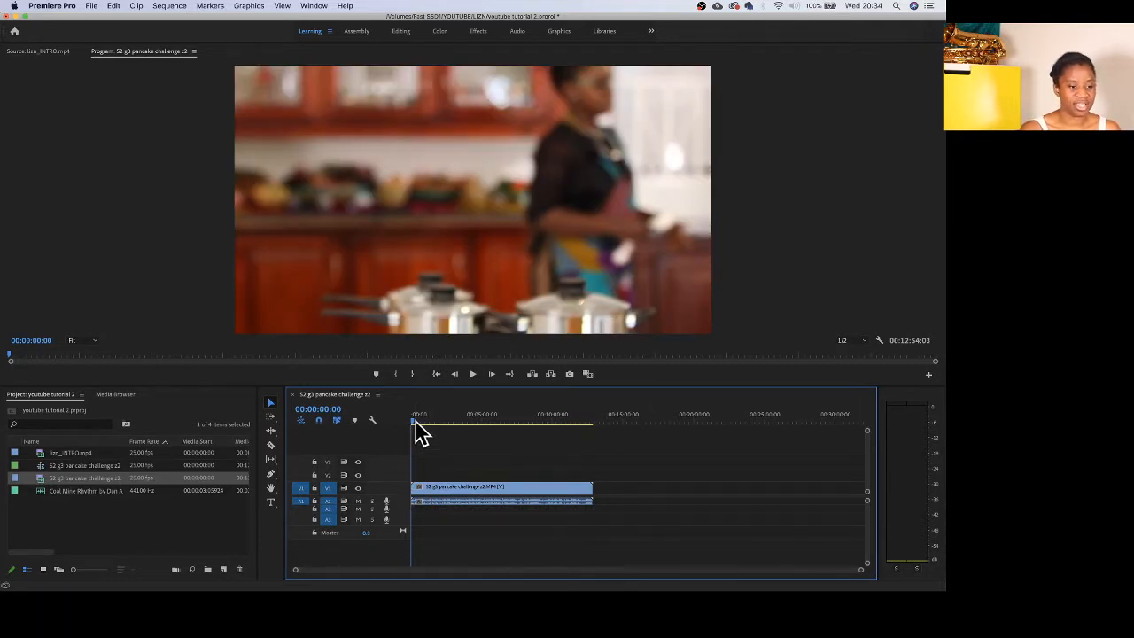
# Scrub the playhead to 00:00:47:01 and mute audio track A1
pyautogui.moveTo(413, 422); pyautogui.dragTo(424, 423)
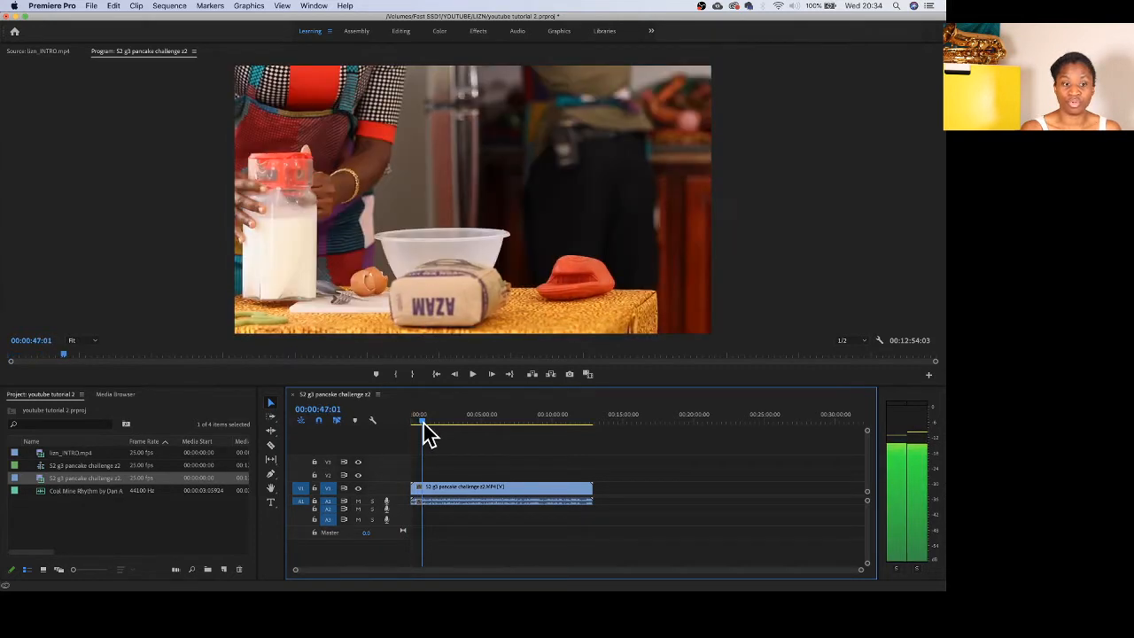
pyautogui.click(358, 501)
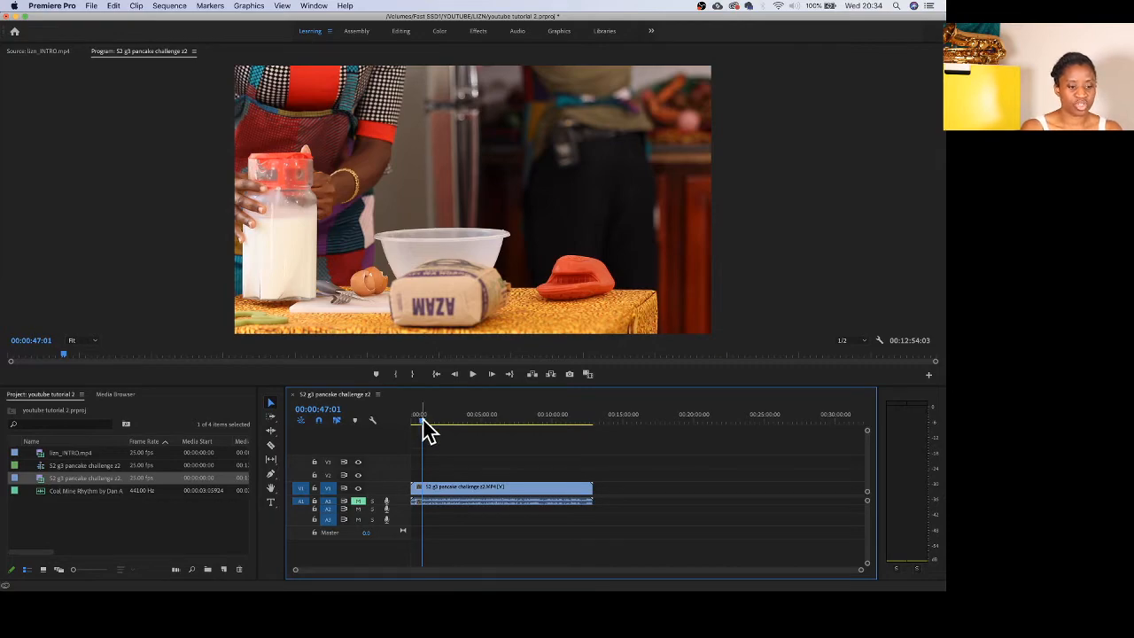
# Split the clip with the Razor tool at 00:06:20:16 and at 00:10:22:12
pyautogui.moveTo(423, 428); pyautogui.dragTo(502, 439)
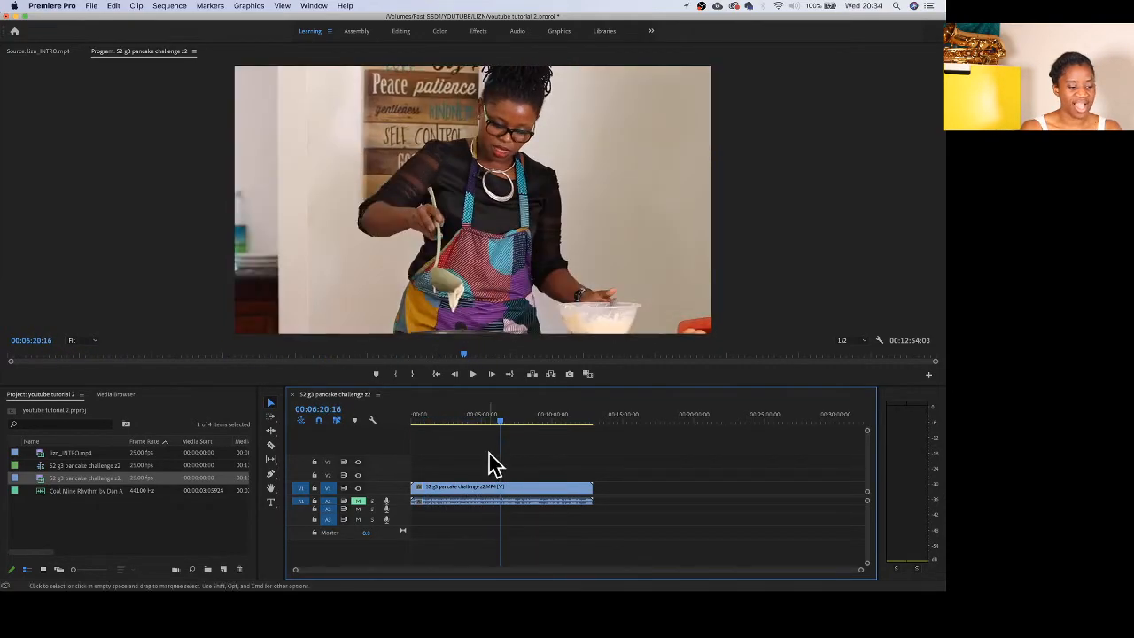
pyautogui.press('c')
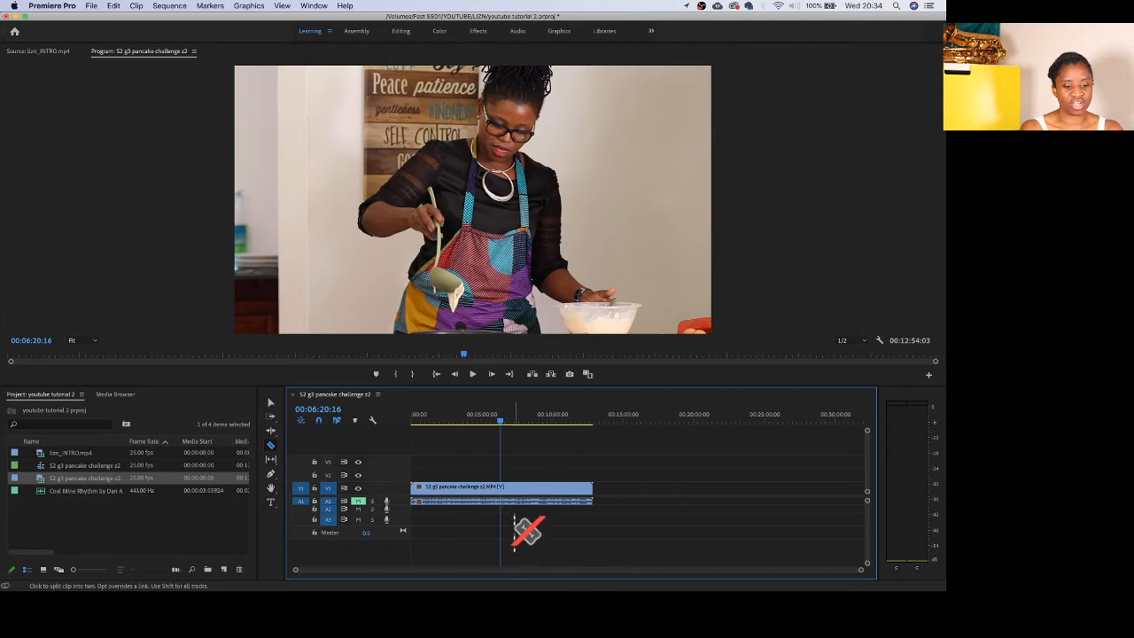
pyautogui.click(503, 493)
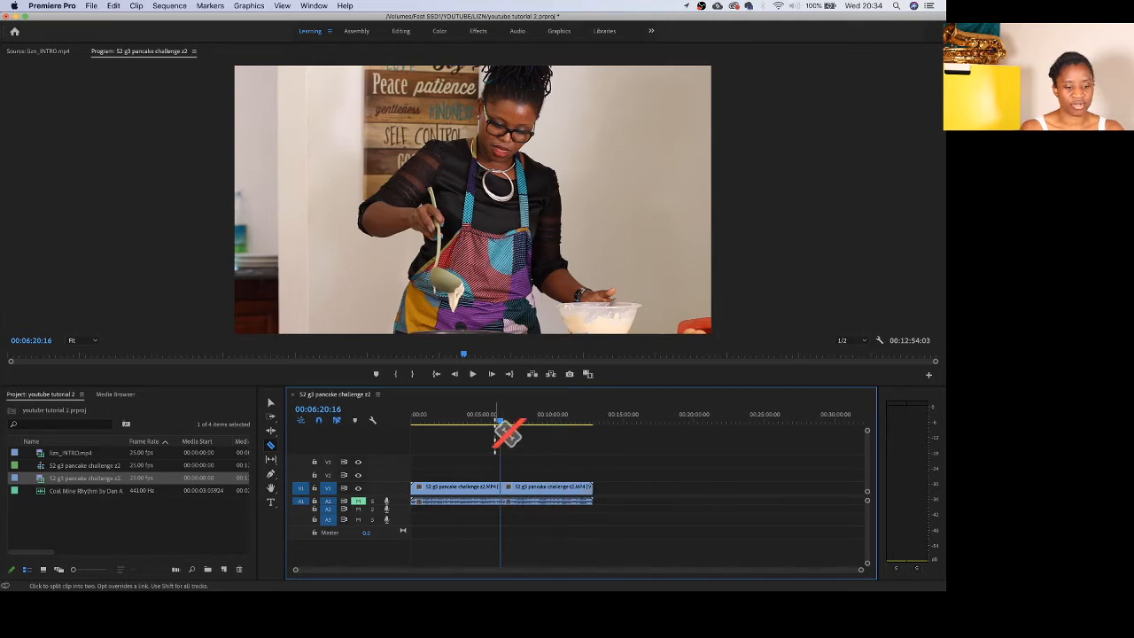
pyautogui.moveTo(502, 425); pyautogui.dragTo(557, 426)
pyautogui.click(558, 490)
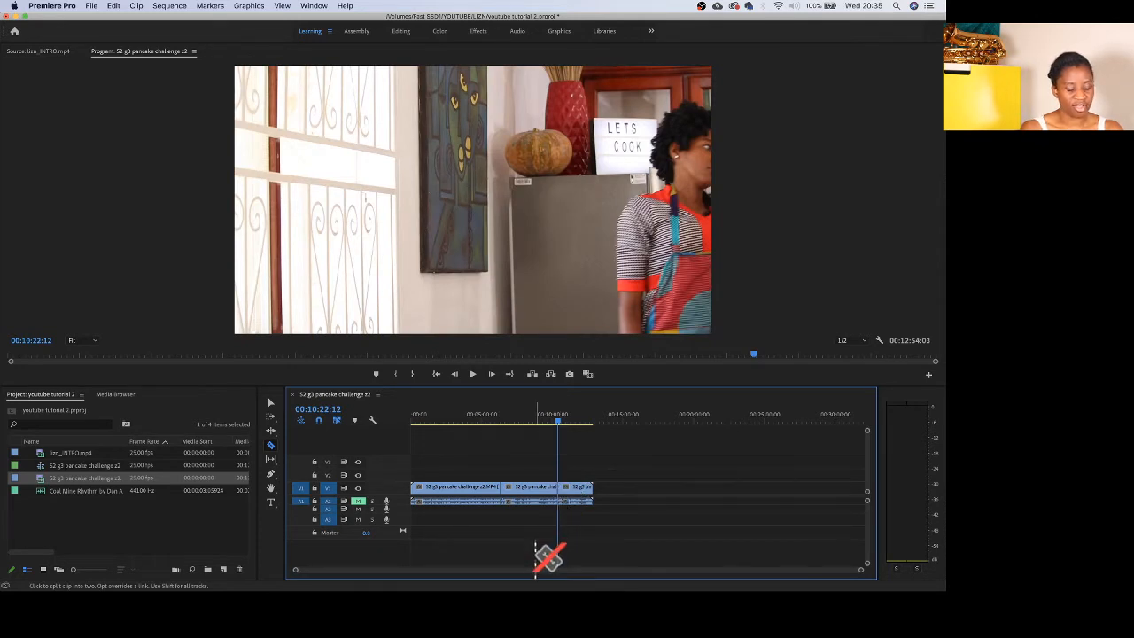
# Separate the three pieces with gaps between them on V1, placing the last piece at about 00:15:30
pyautogui.press('v')
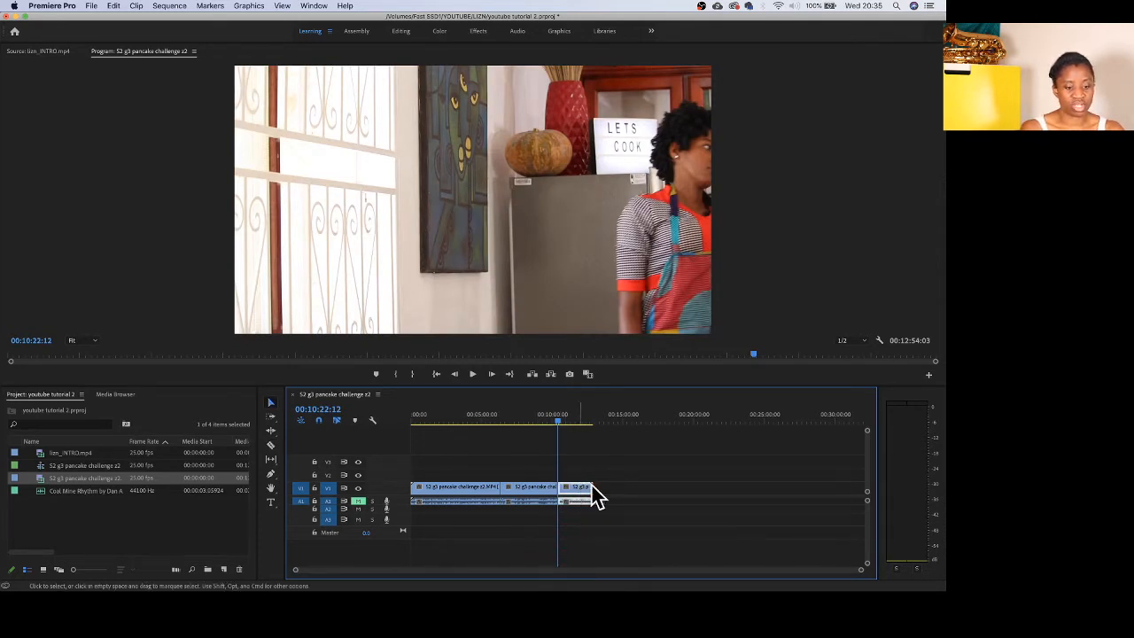
pyautogui.moveTo(591, 492); pyautogui.dragTo(652, 483)
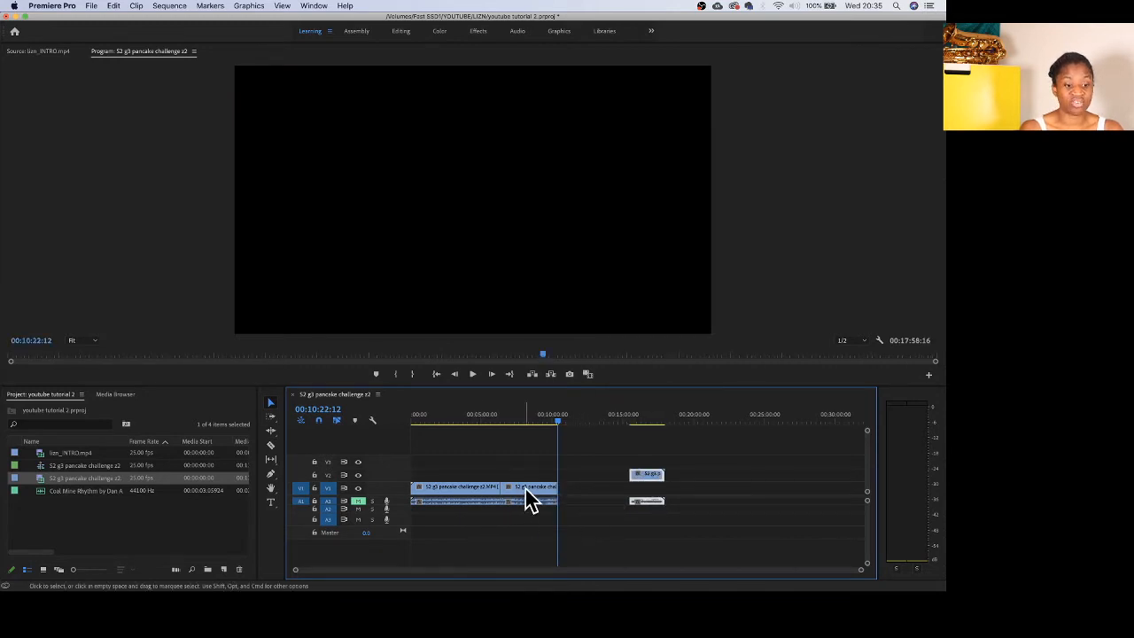
pyautogui.moveTo(526, 492); pyautogui.dragTo(554, 493)
pyautogui.moveTo(476, 492); pyautogui.dragTo(512, 487)
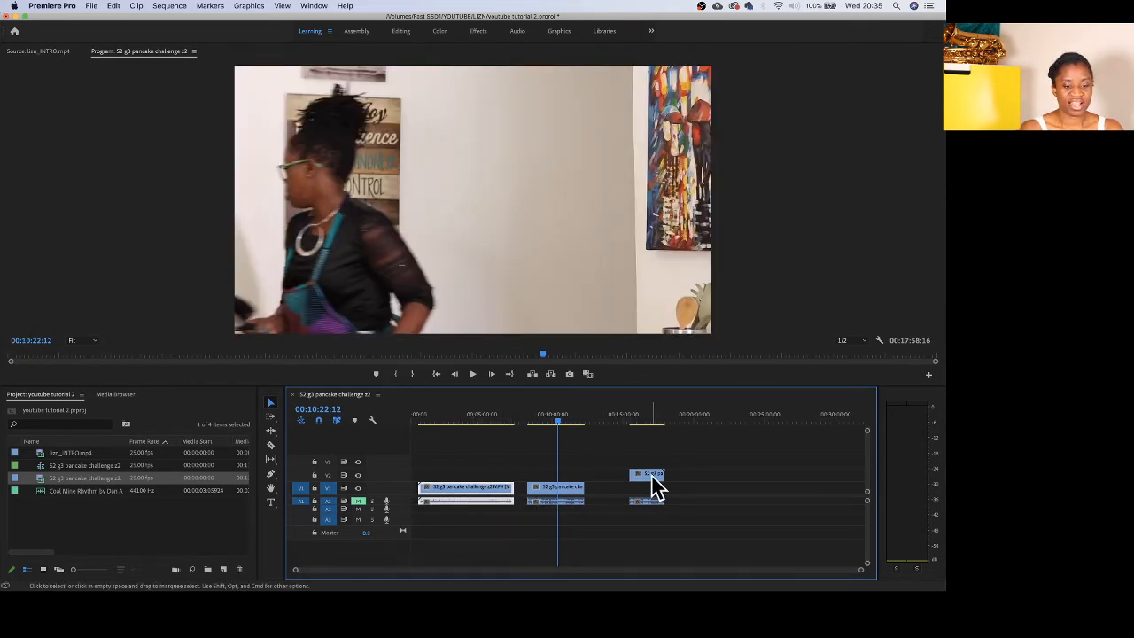
pyautogui.moveTo(650, 474); pyautogui.dragTo(649, 490)
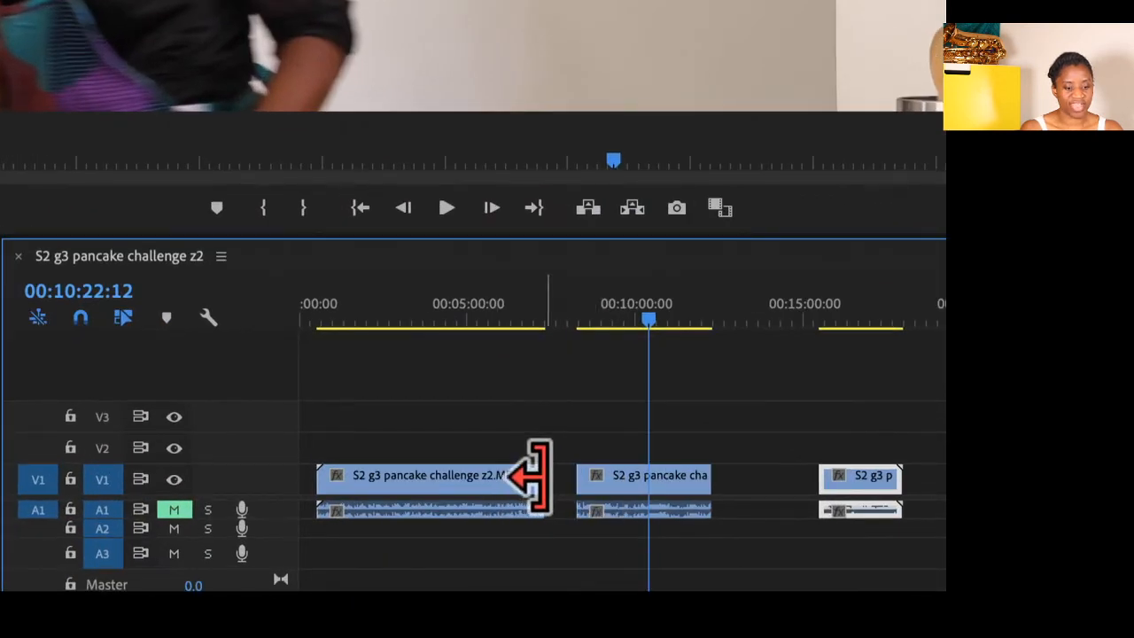
# Trim the end of the first clip on V1 back to about 00:06:45
pyautogui.rightClick(530, 476)
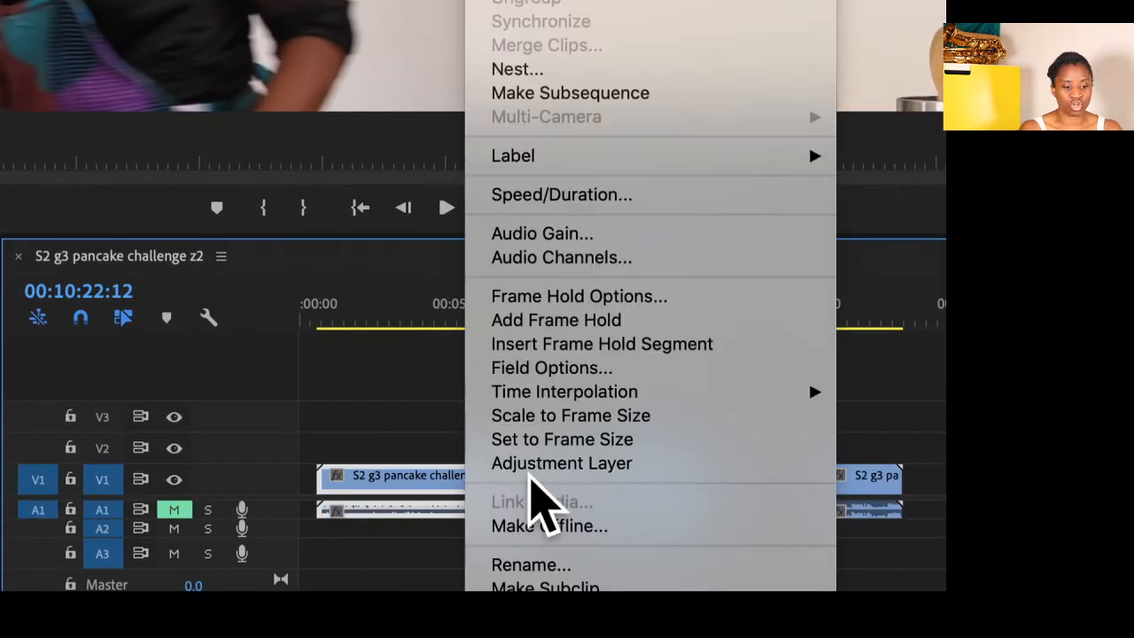
pyautogui.click(438, 472)
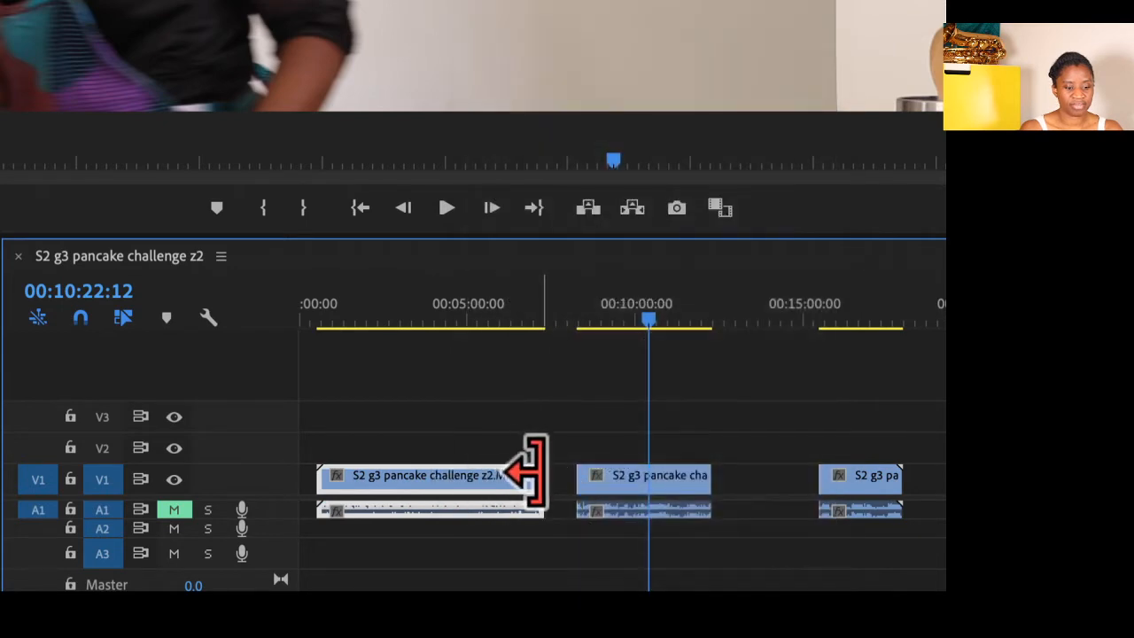
pyautogui.moveTo(531, 476)
pyautogui.mouseDown()
pyautogui.moveTo(433, 473)
pyautogui.moveTo(525, 483)
pyautogui.mouseUp()
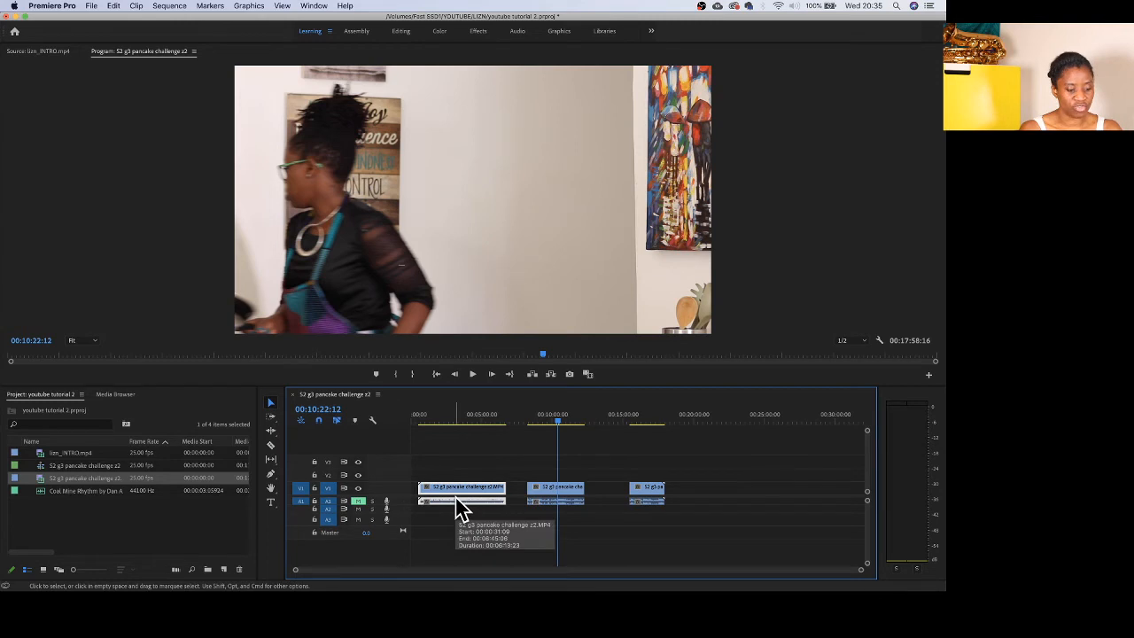
pyautogui.press('c')
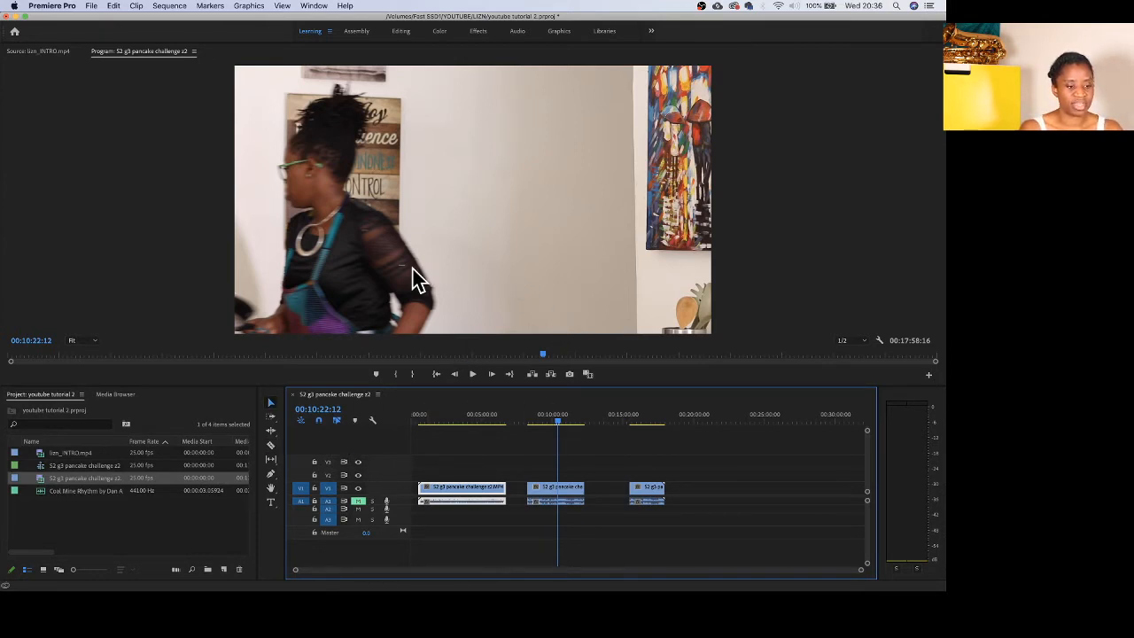
# Mark 00:04:14:24 to 00:04:22:11 in the pancake challenge source clip and place that excerpt in the gap after the first V1 clip
pyautogui.doubleClick(42, 479)
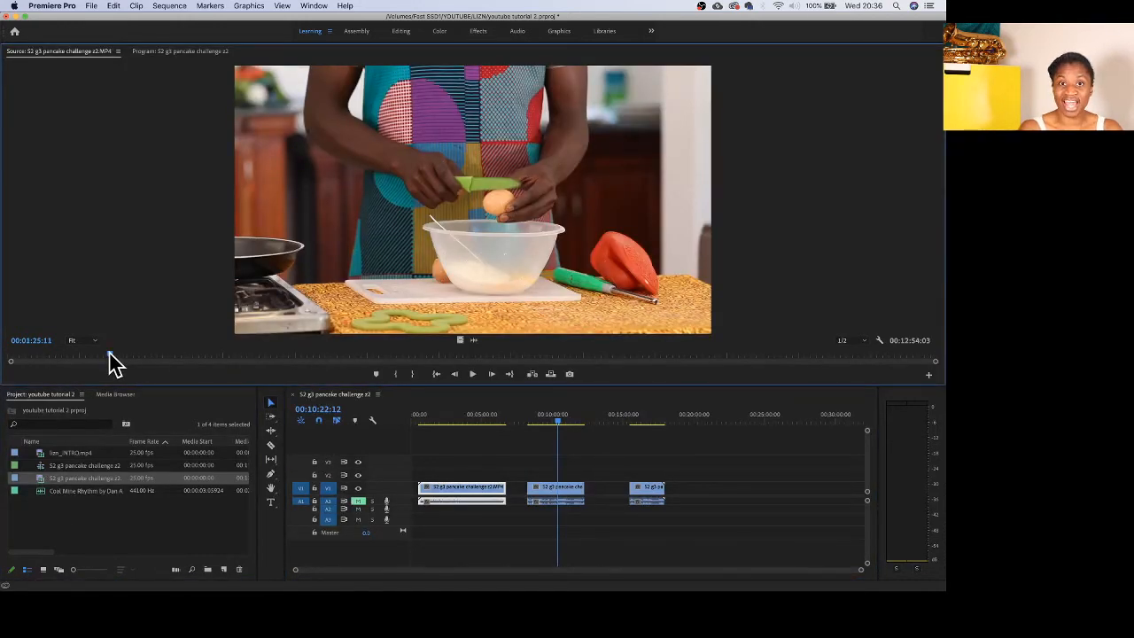
pyautogui.moveTo(109, 353); pyautogui.dragTo(312, 371)
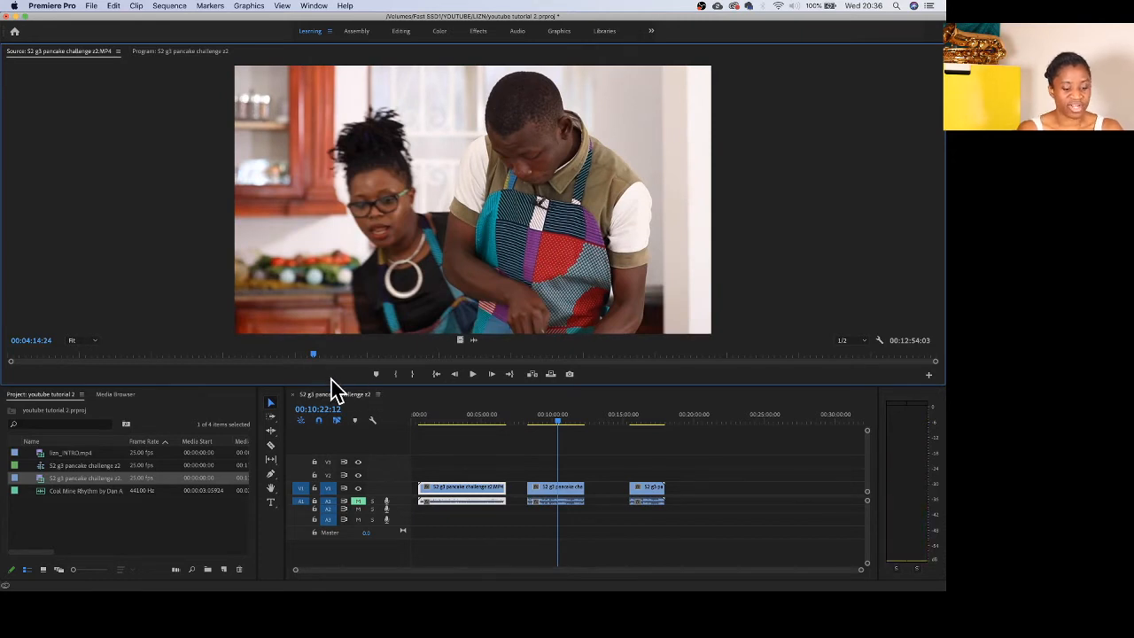
pyautogui.press('i')
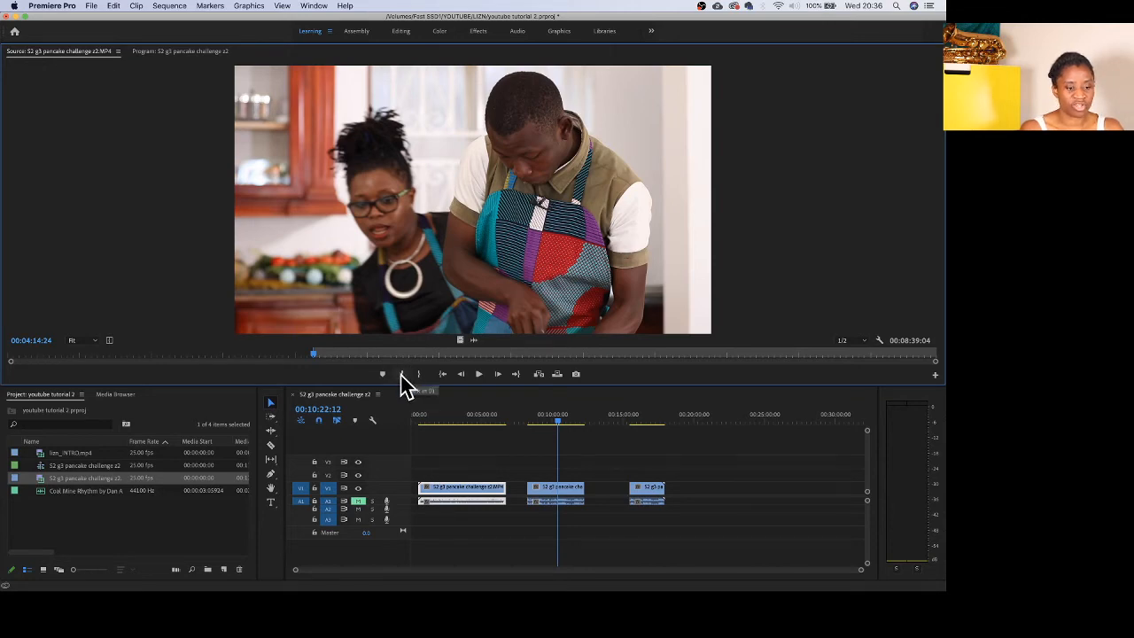
pyautogui.moveTo(311, 353); pyautogui.dragTo(321, 357)
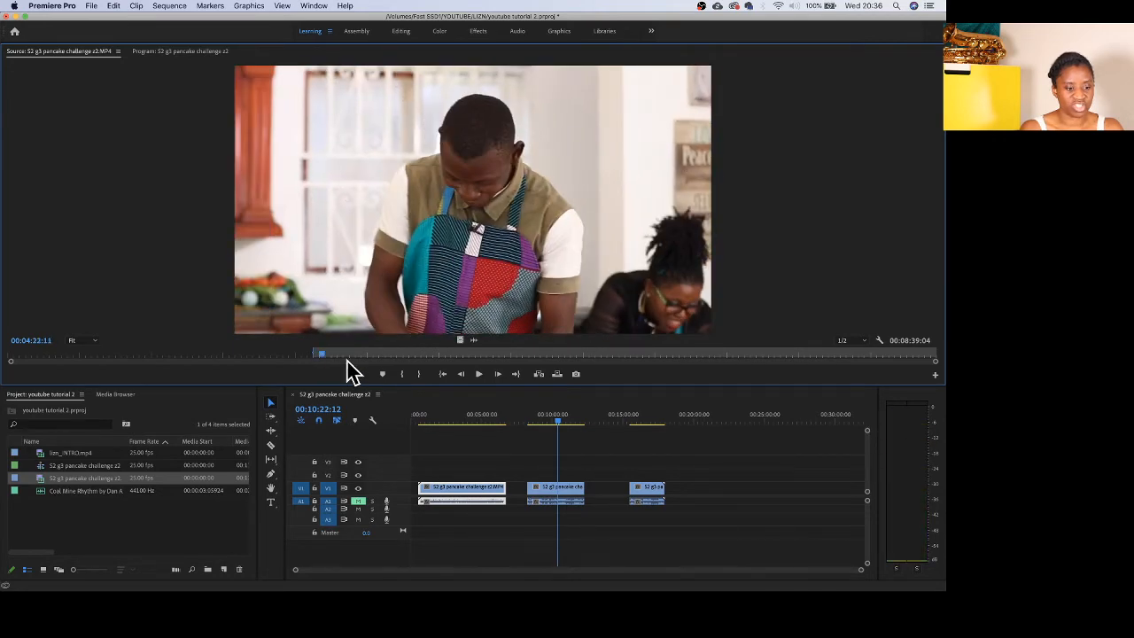
pyautogui.press('o')
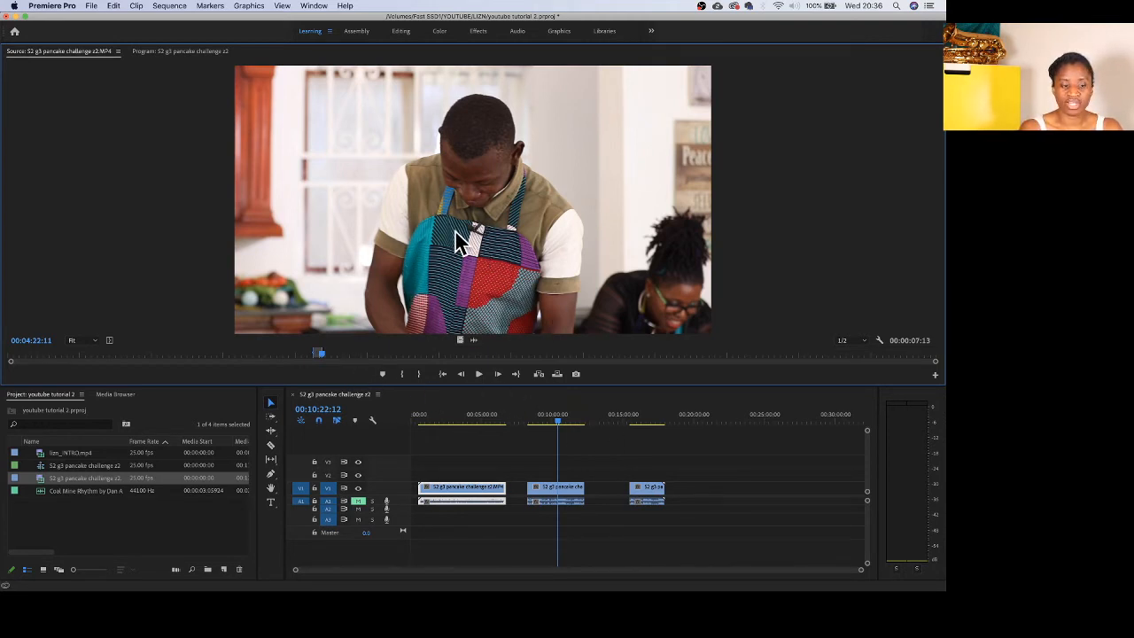
pyautogui.moveTo(462, 264); pyautogui.dragTo(519, 502)
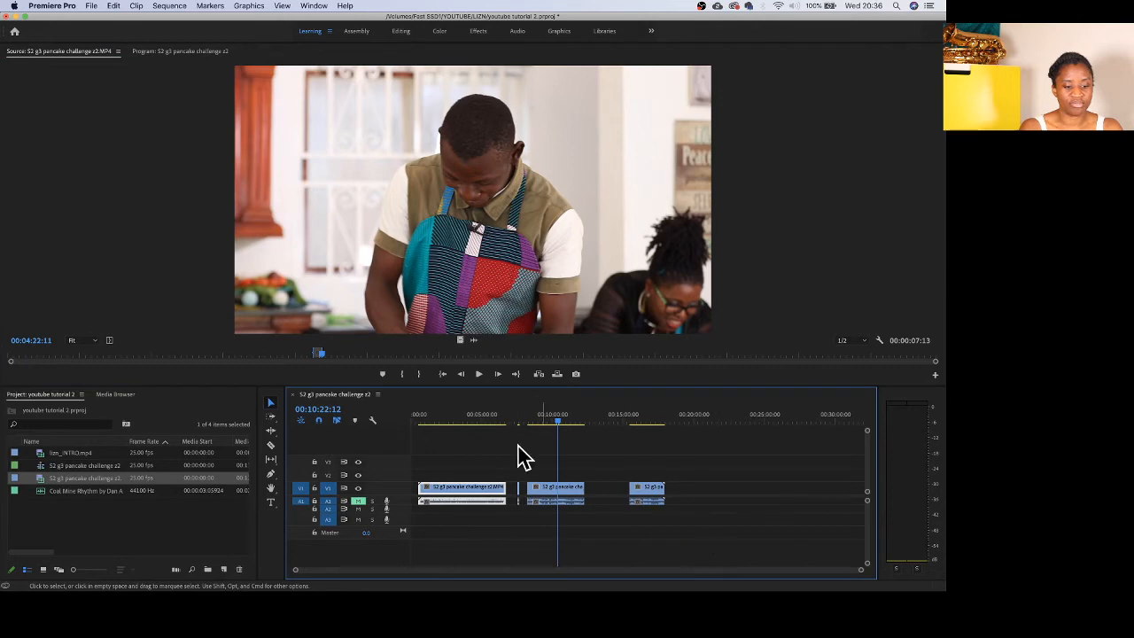
# Bring the playhead to 00:07:30:01 and examine the short excerpt up close and within the whole sequence
pyautogui.click(551, 423)
pyautogui.moveTo(550, 423); pyautogui.dragTo(516, 423)
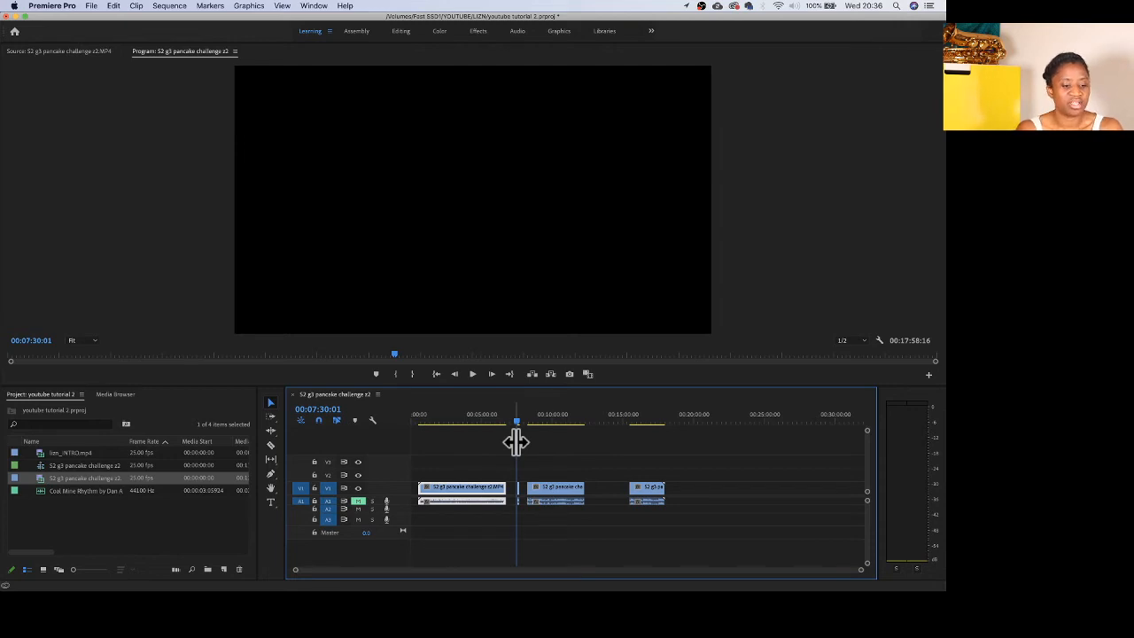
pyautogui.press('=')
pyautogui.press('=')
pyautogui.press('=')
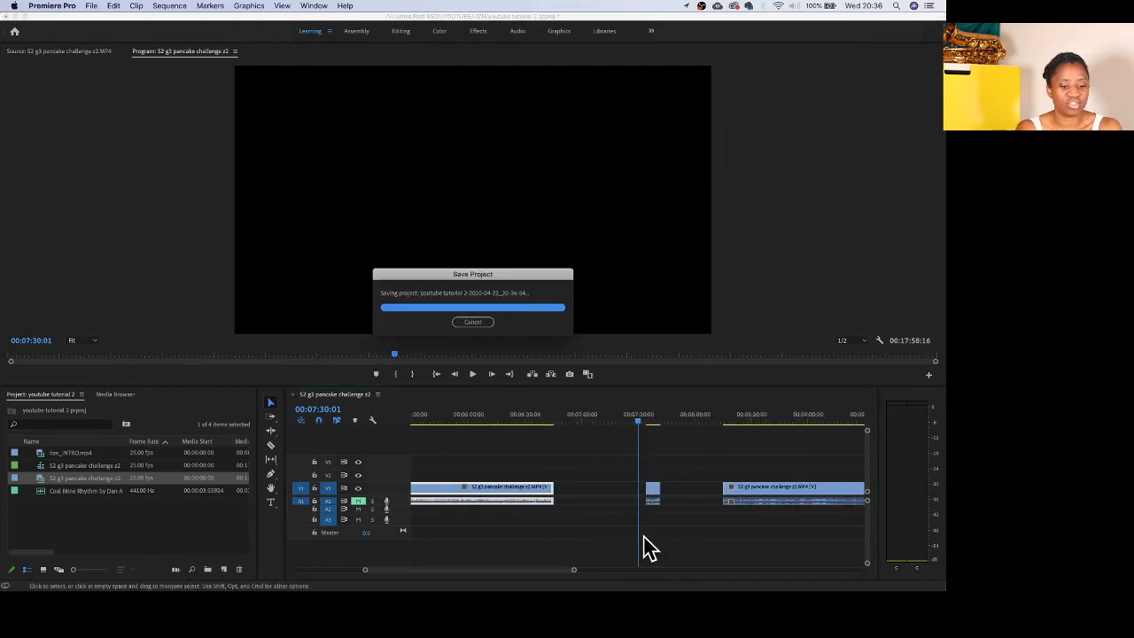
pyautogui.press('=')
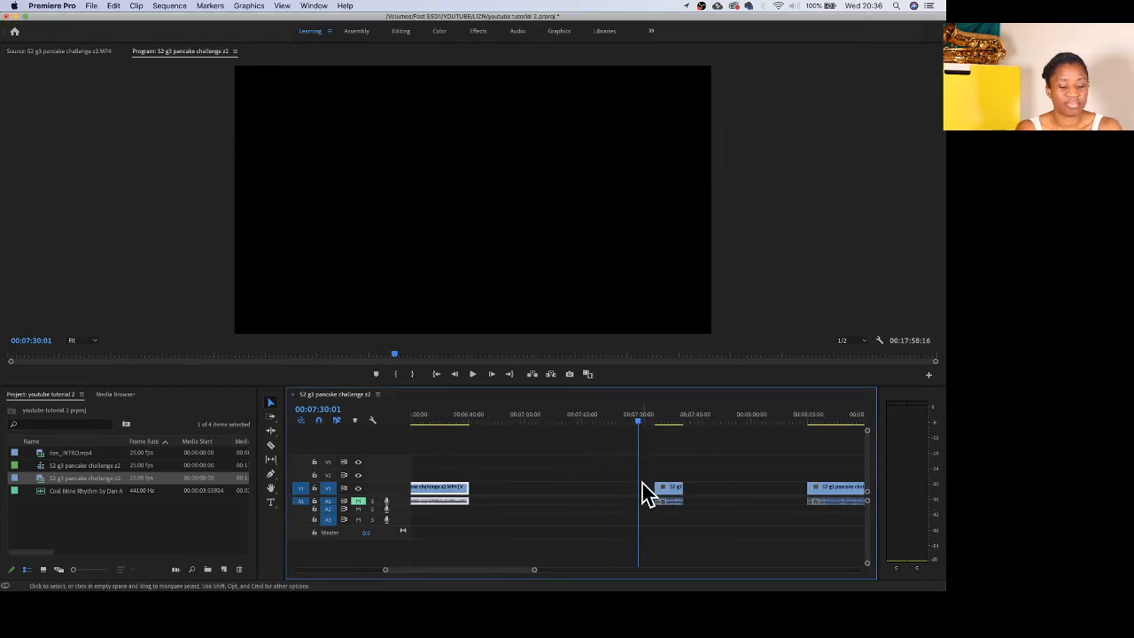
pyautogui.press('-')
pyautogui.press('-')
pyautogui.press('-')
pyautogui.press('-')
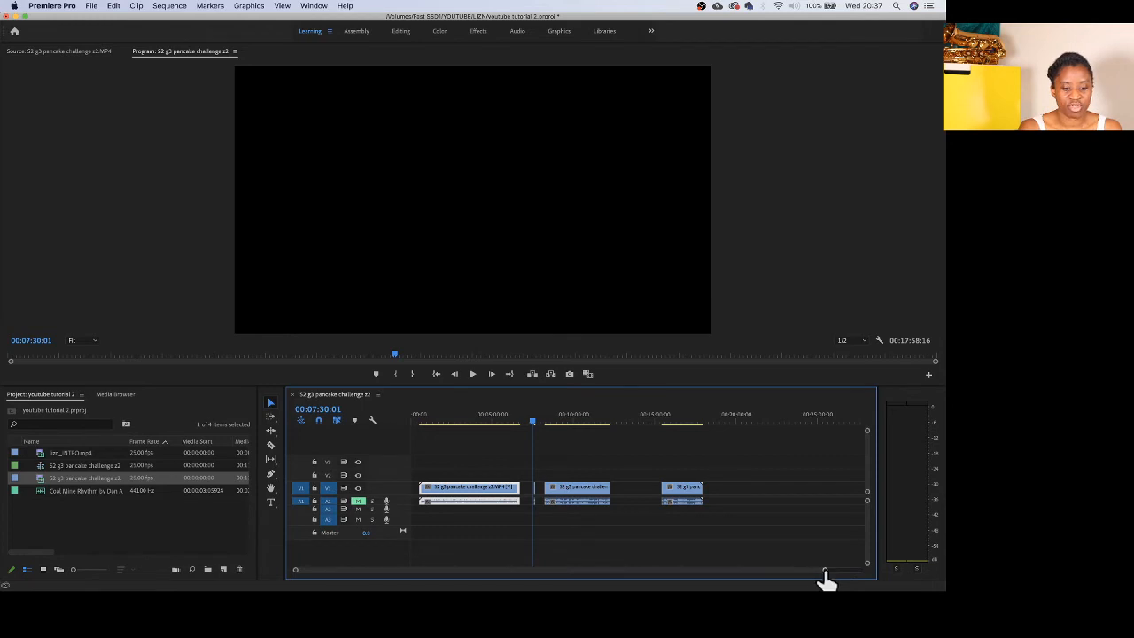
pyautogui.moveTo(825, 578)
pyautogui.mouseDown()
pyautogui.moveTo(836, 577)
pyautogui.moveTo(599, 585)
pyautogui.moveTo(805, 587)
pyautogui.mouseUp()
# Play the short excerpt from just before its start at 00:07:34:09 and stop at 00:07:36:13
pyautogui.click(605, 433)
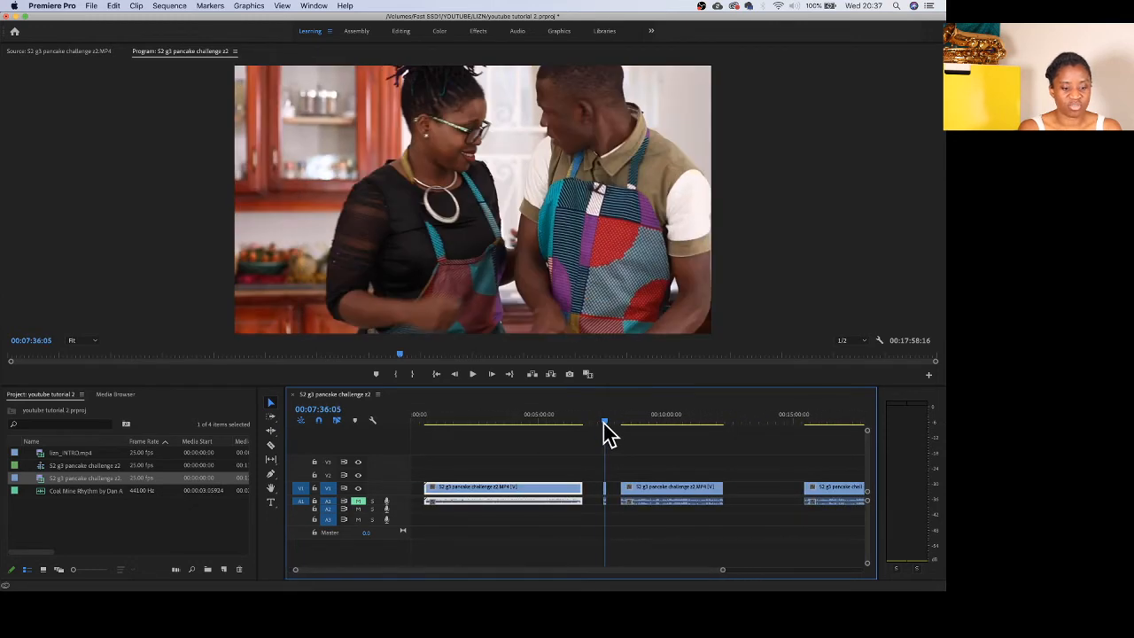
pyautogui.press('=')
pyautogui.press('=')
pyautogui.press('=')
pyautogui.press('=')
pyautogui.press('=')
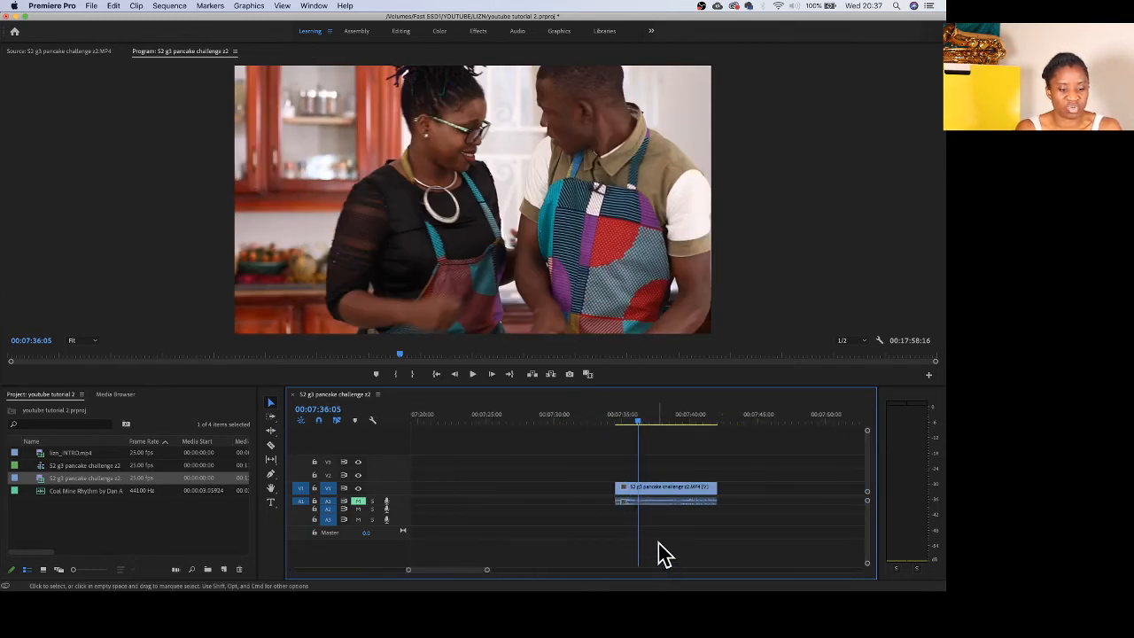
pyautogui.press('=')
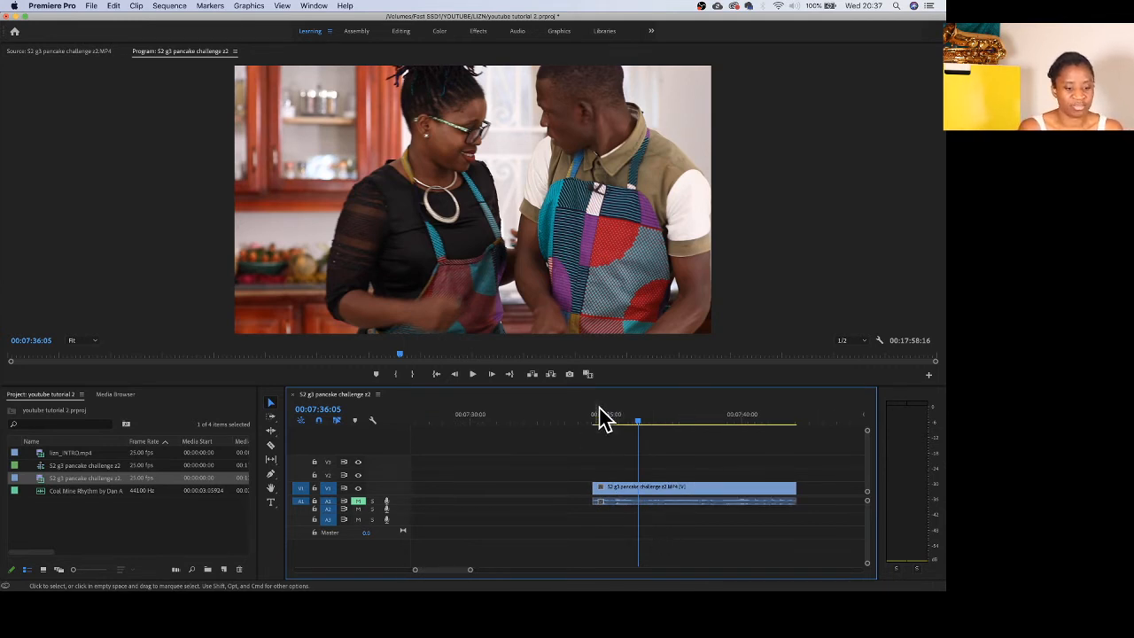
pyautogui.click(608, 432)
pyautogui.moveTo(608, 433); pyautogui.dragTo(588, 434)
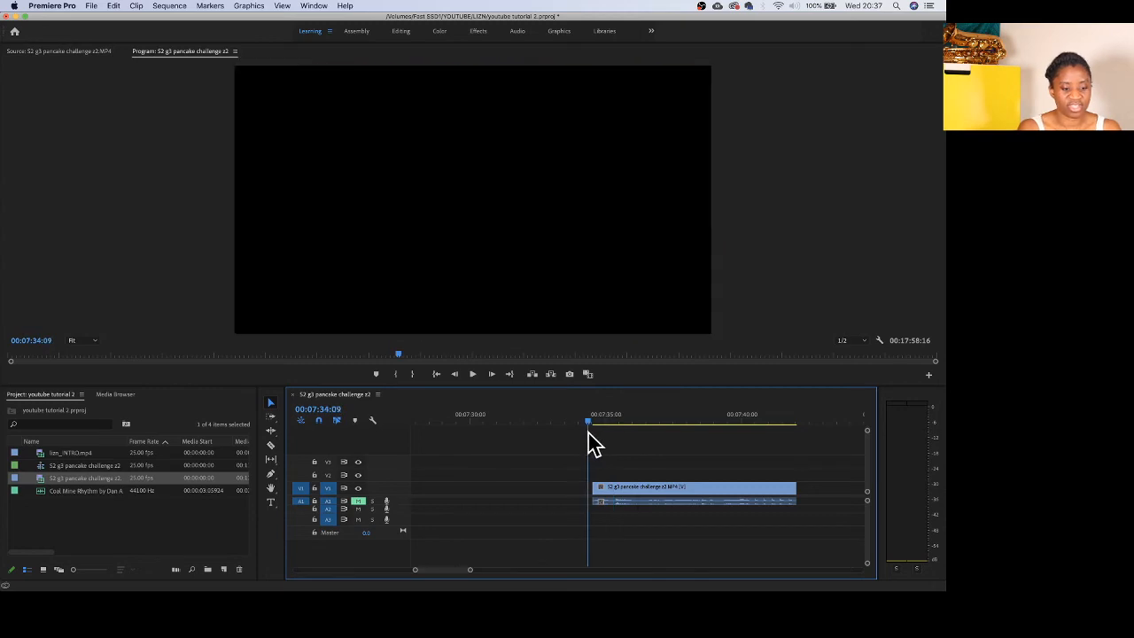
pyautogui.press('space')
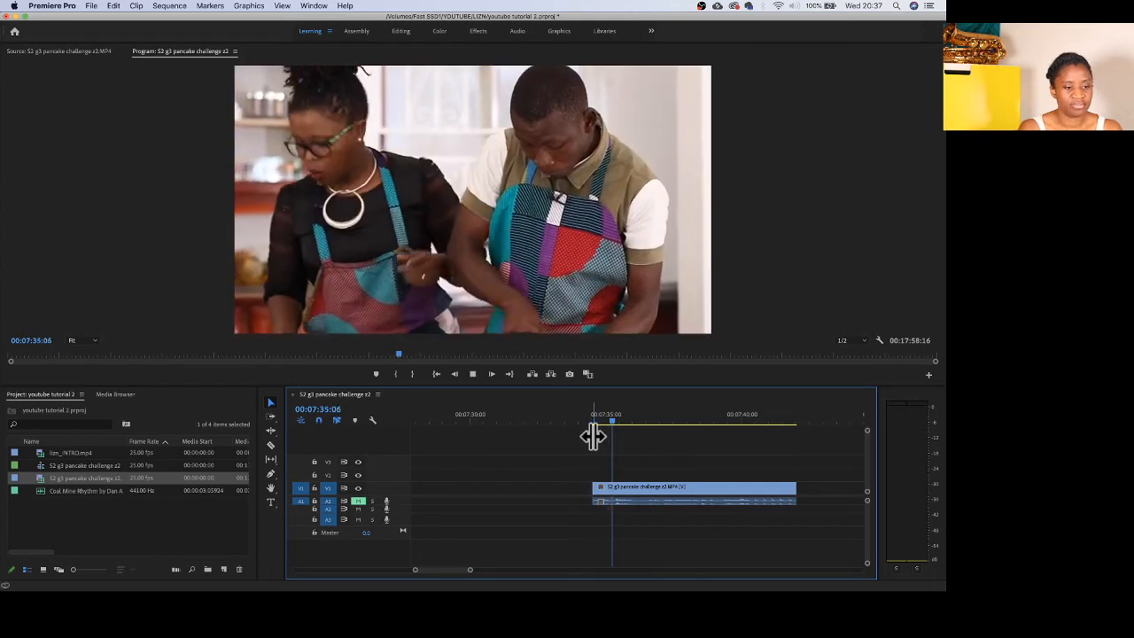
pyautogui.press('space')
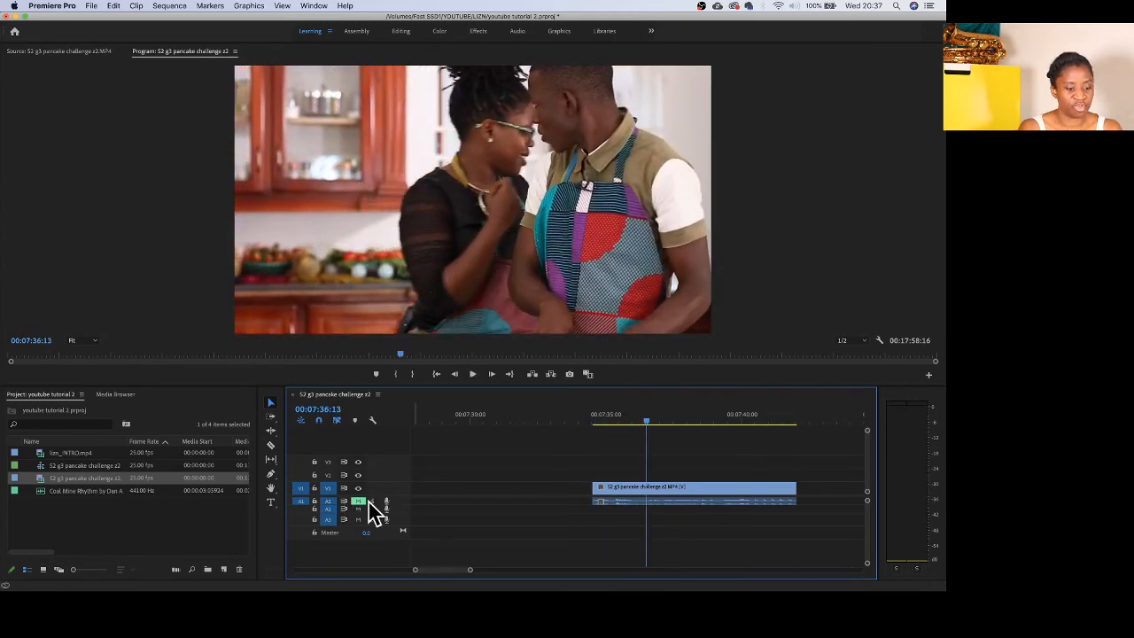
# Unmute audio track A1 and replay the short excerpt from near its start, stopping at 00:07:40:09
pyautogui.press('space')
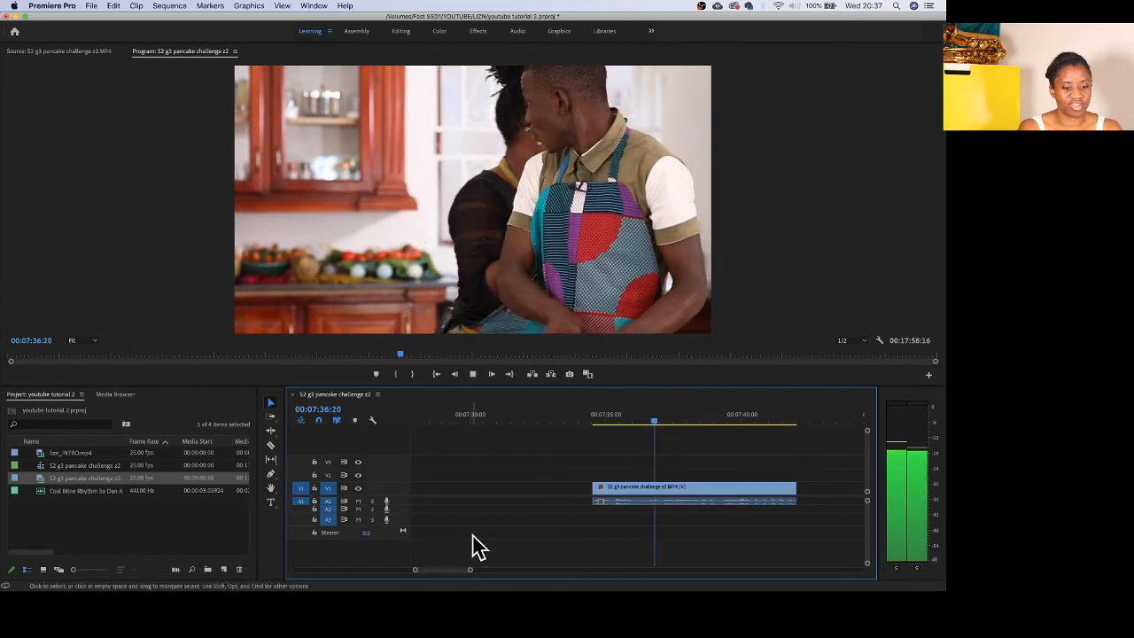
pyautogui.press('space')
pyautogui.moveTo(678, 418); pyautogui.dragTo(600, 448)
pyautogui.press('space')
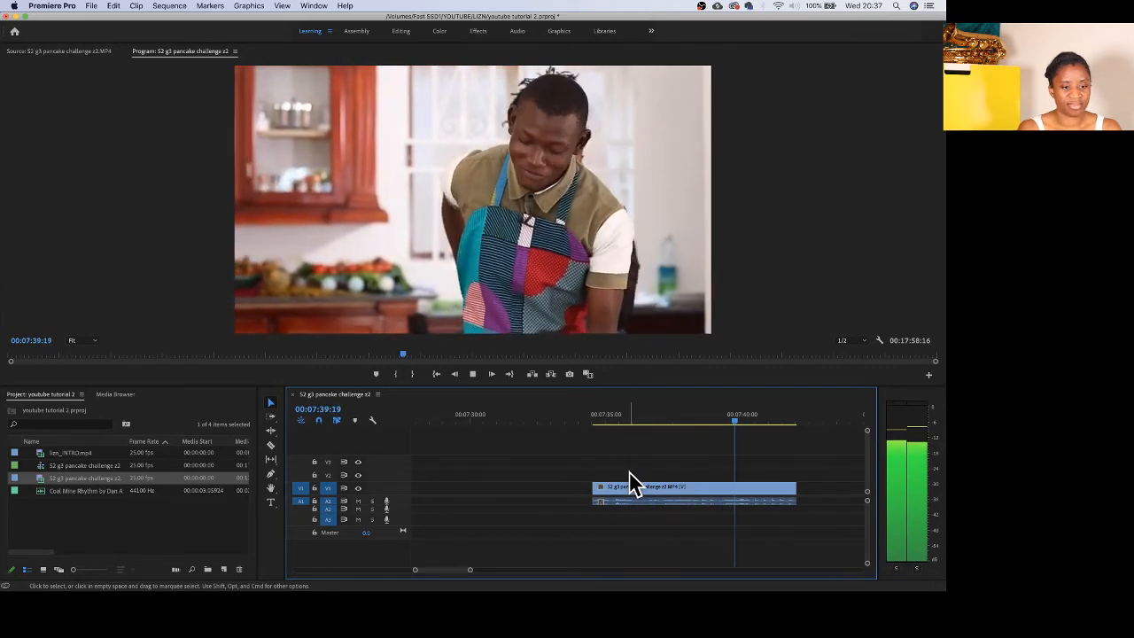
pyautogui.press('space')
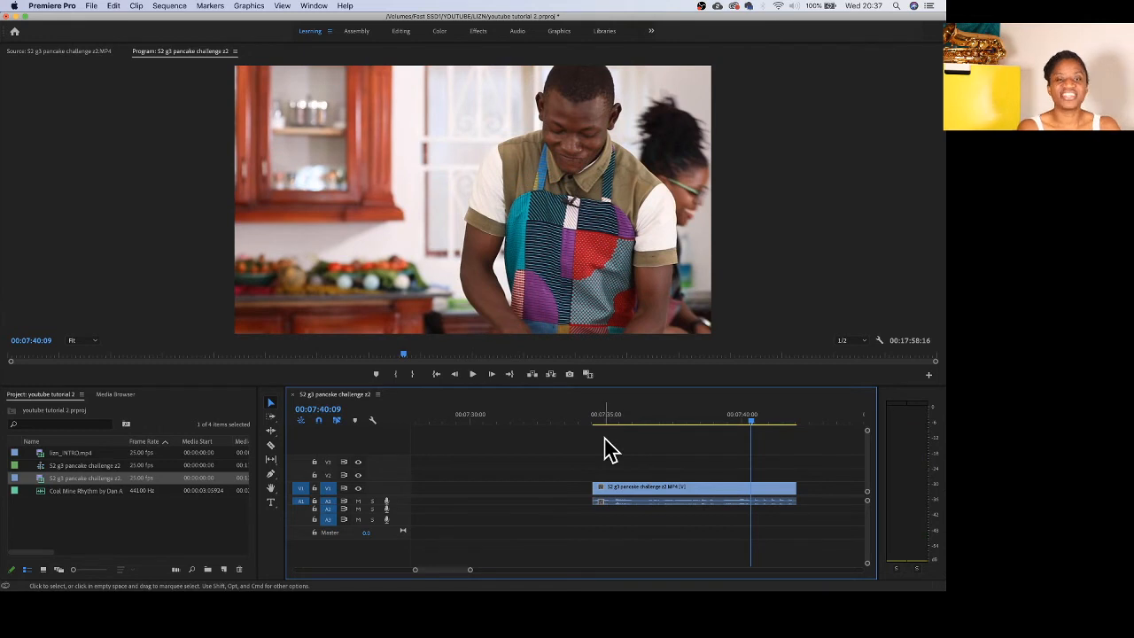
# Trim the end of the short excerpt to the playhead at 00:07:40:09 and play back its ending
pyautogui.moveTo(787, 487); pyautogui.dragTo(750, 489)
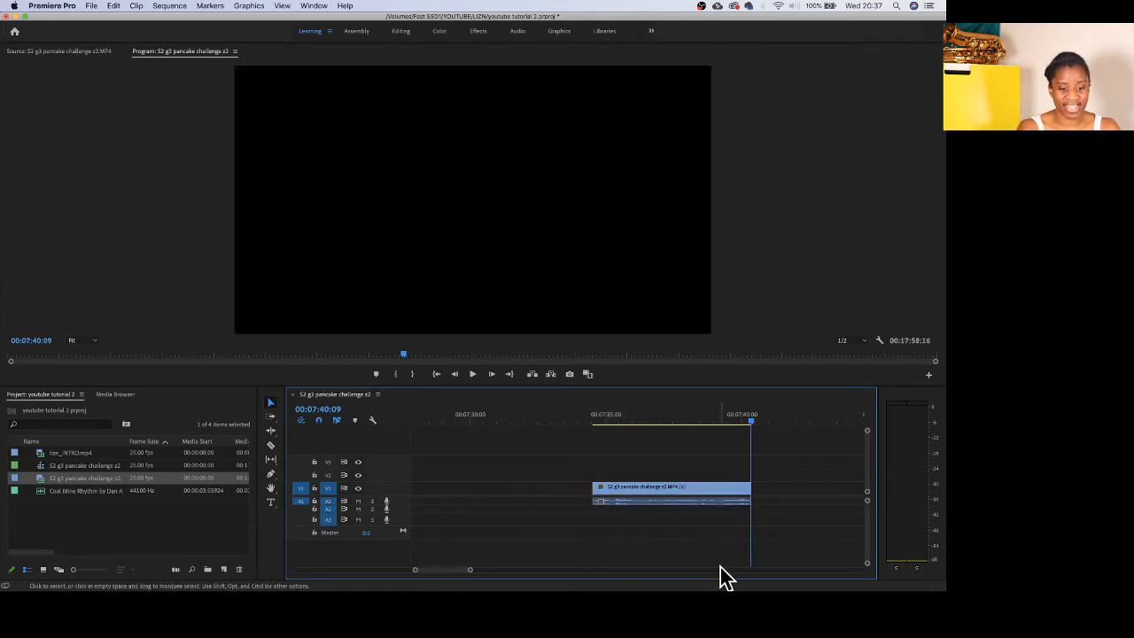
pyautogui.press('space')
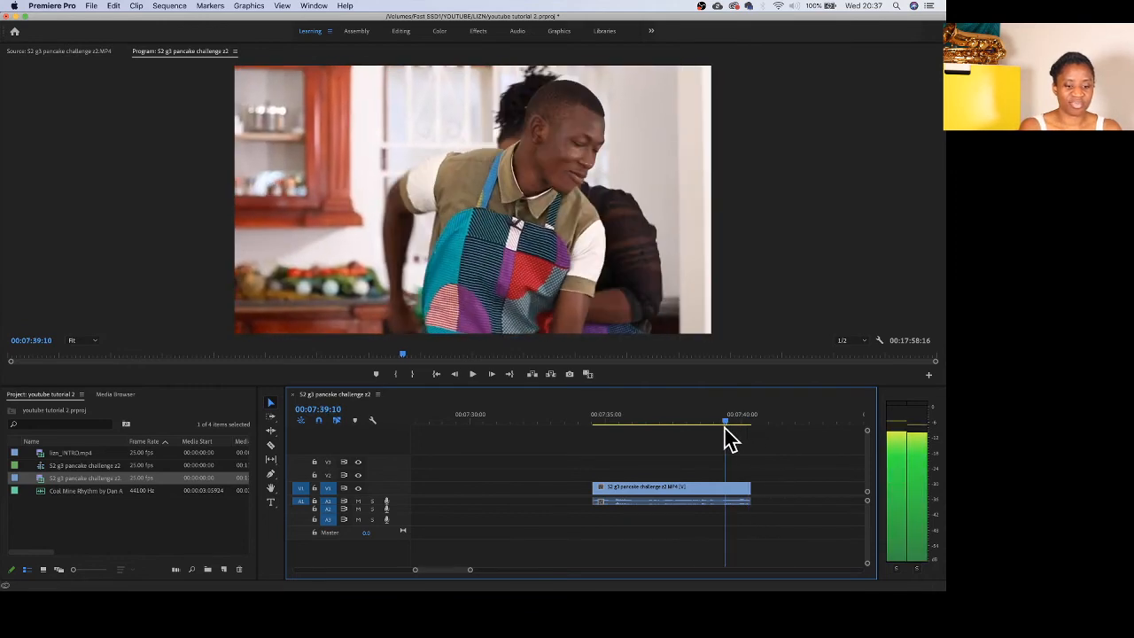
pyautogui.press('space')
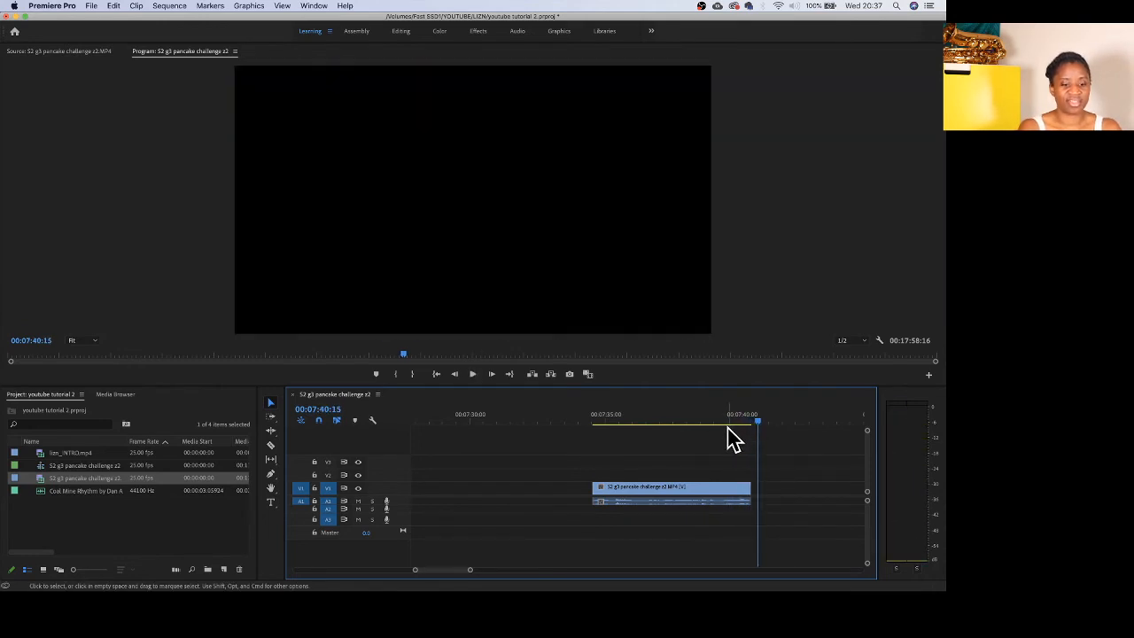